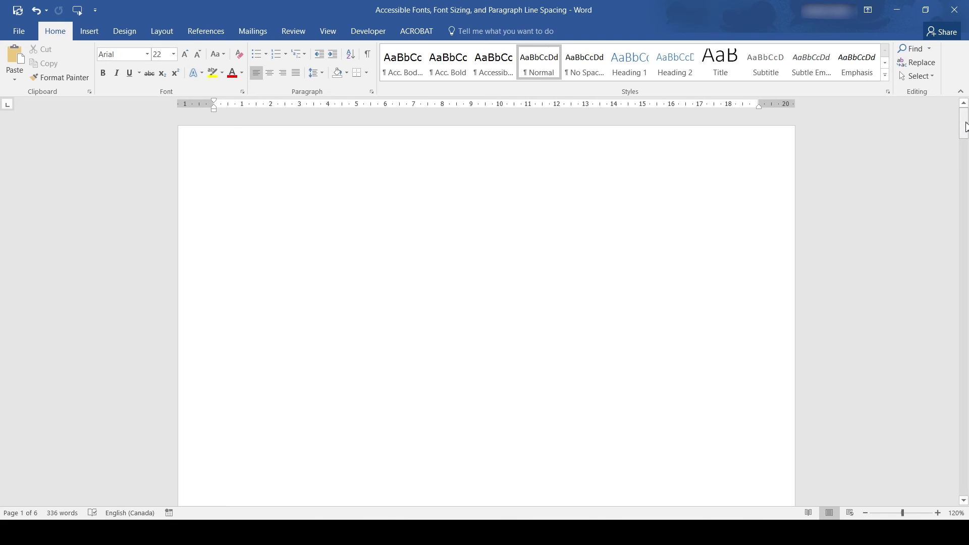
Compare the letter shapes of the serif and sans serif font samples, including Times New Roman, Perpetua, Calibri and Verdana.
left_click_drag(966, 127, 965, 195)
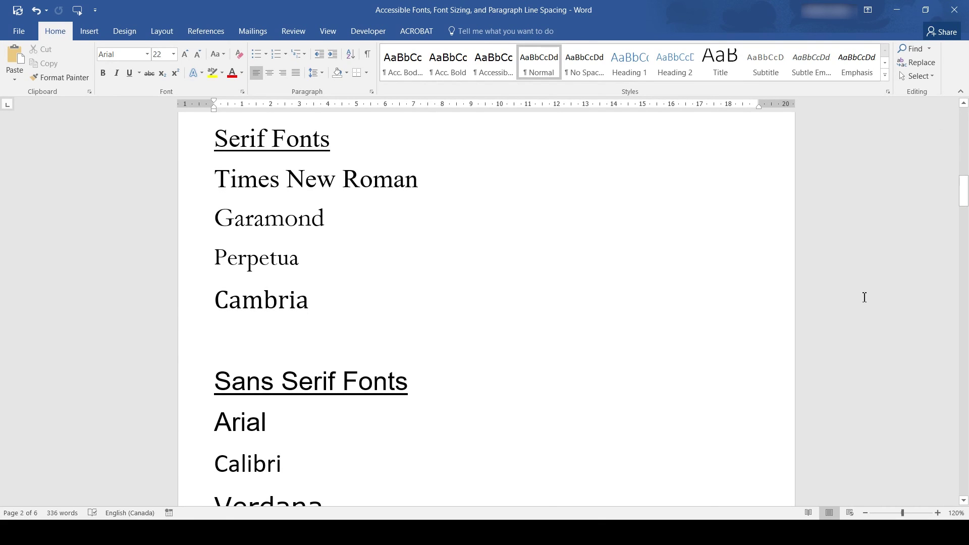
scroll(864, 297, "down", 2)
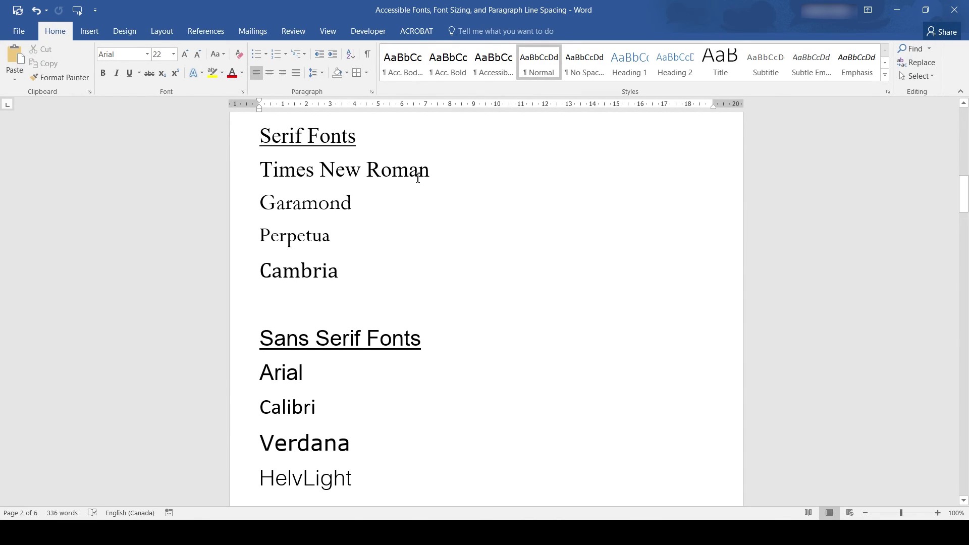
left_click_drag(418, 177, 431, 183)
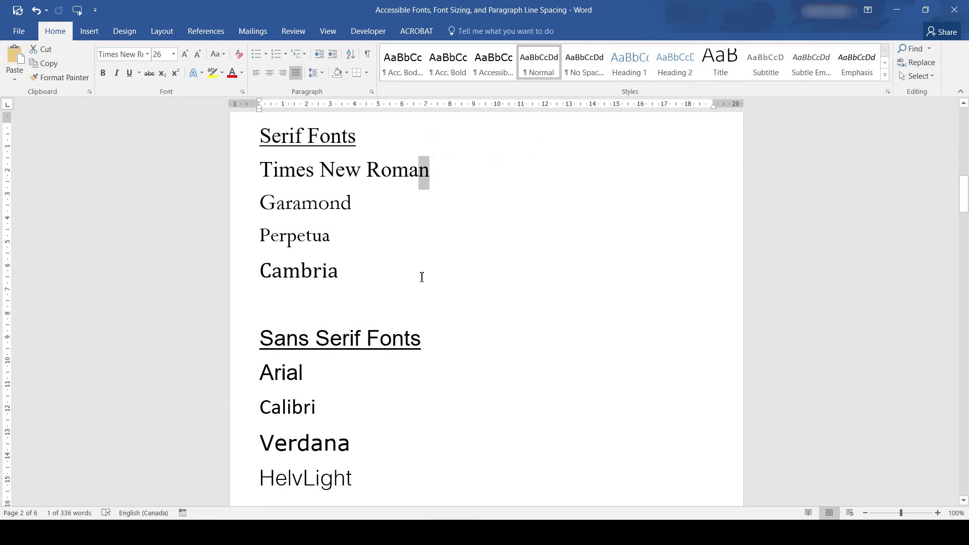
left_click(356, 240)
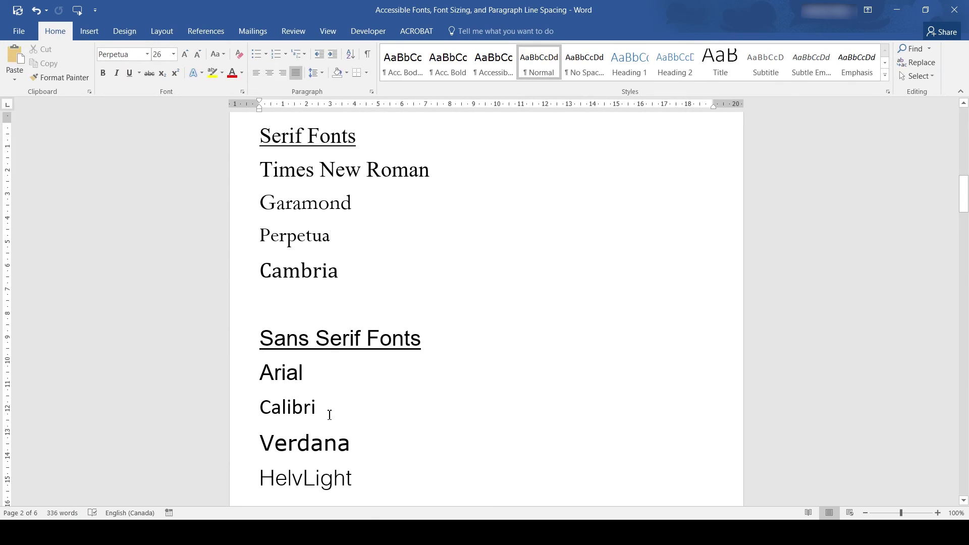
left_click_drag(318, 412, 312, 411)
left_click_drag(337, 443, 324, 443)
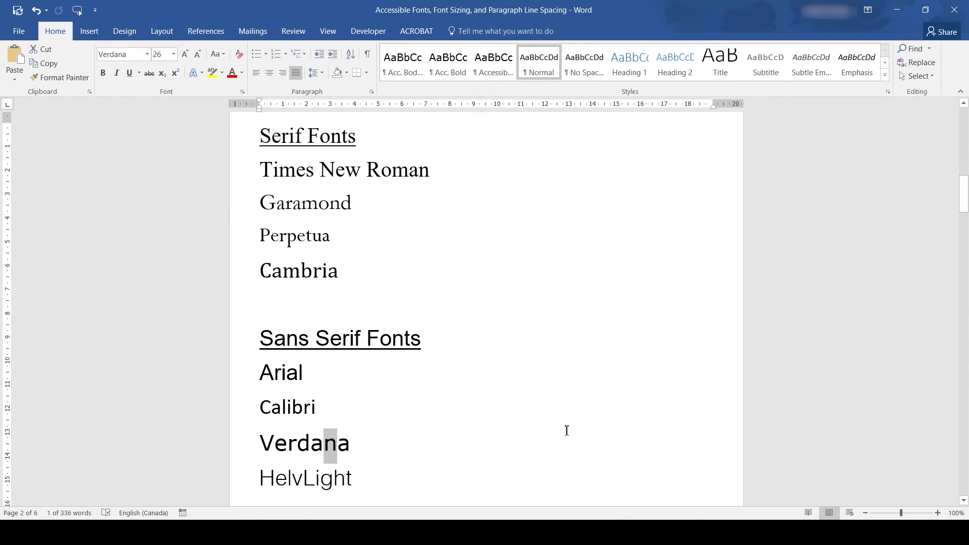
Delete the Serif Fonts heading and its four font samples from the list.
key("End")
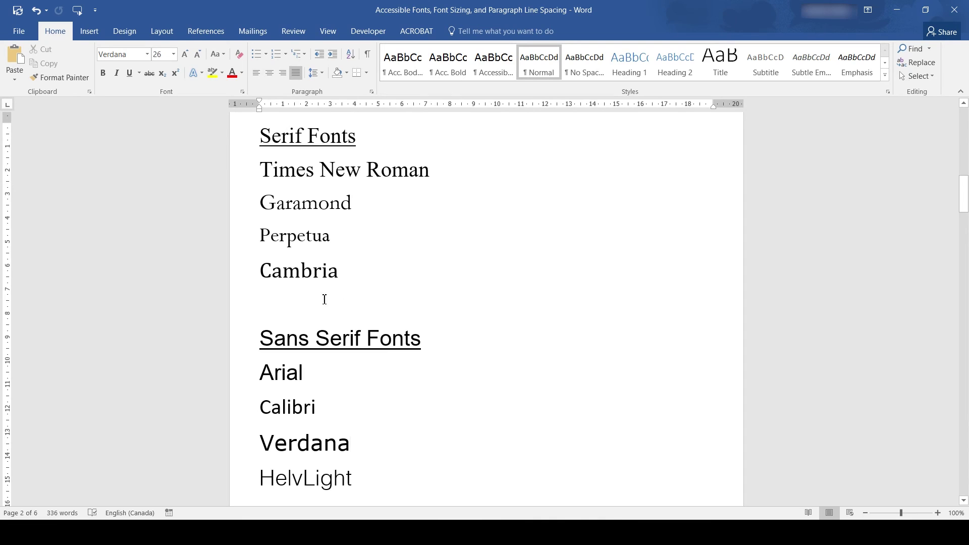
left_click_drag(271, 308, 265, 141)
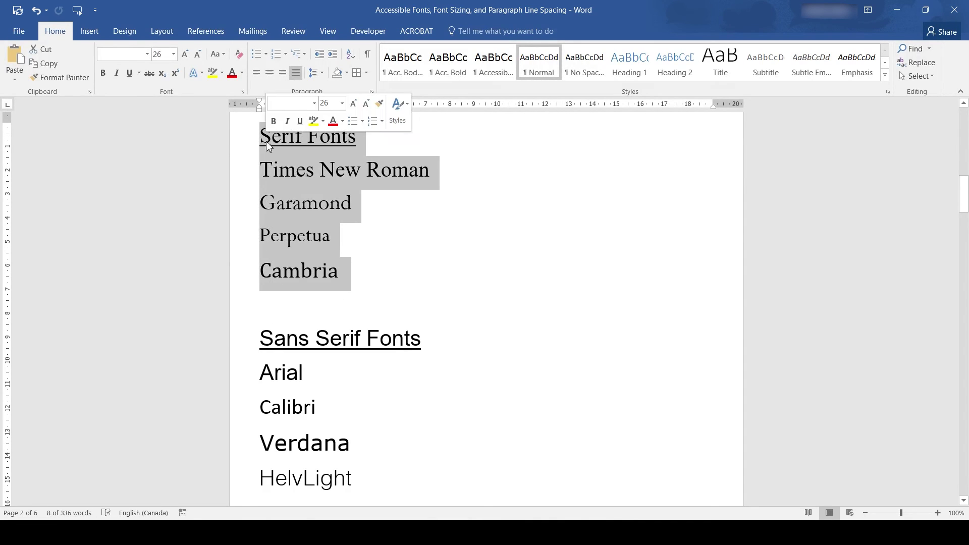
key("Delete")
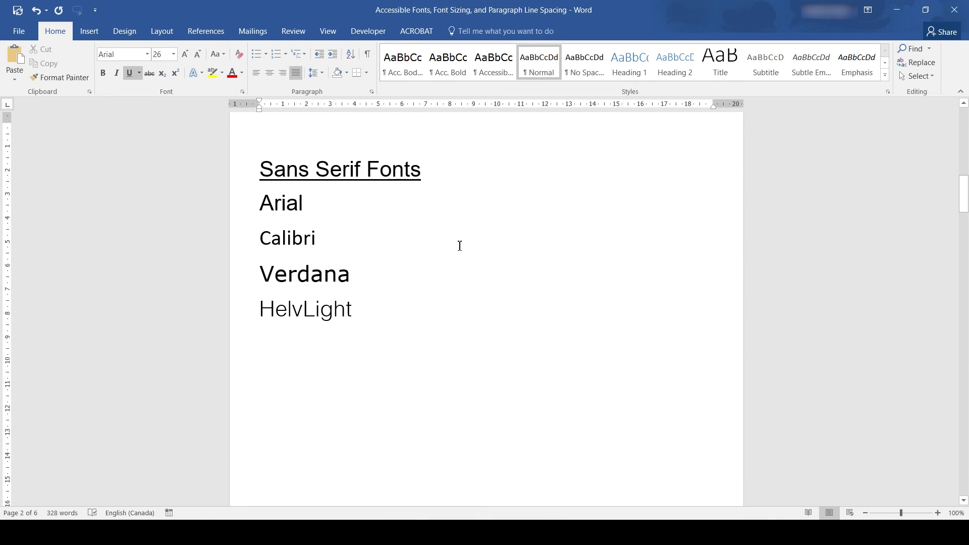
Preview Times New Roman on the letter g of the HelvLight sample, but keep the letter in HelvLight.
scroll(460, 246, "up", 2, "ctrl")
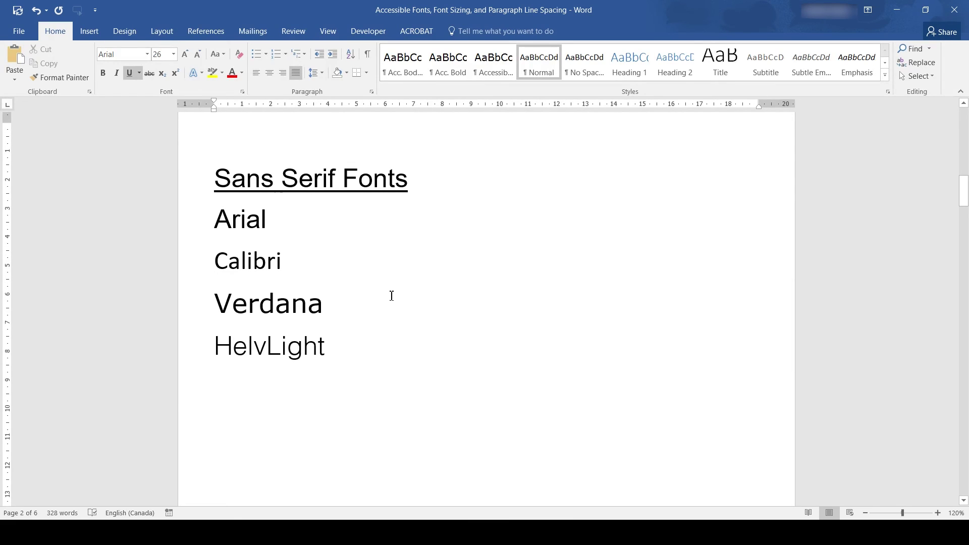
left_click_drag(287, 348, 303, 350)
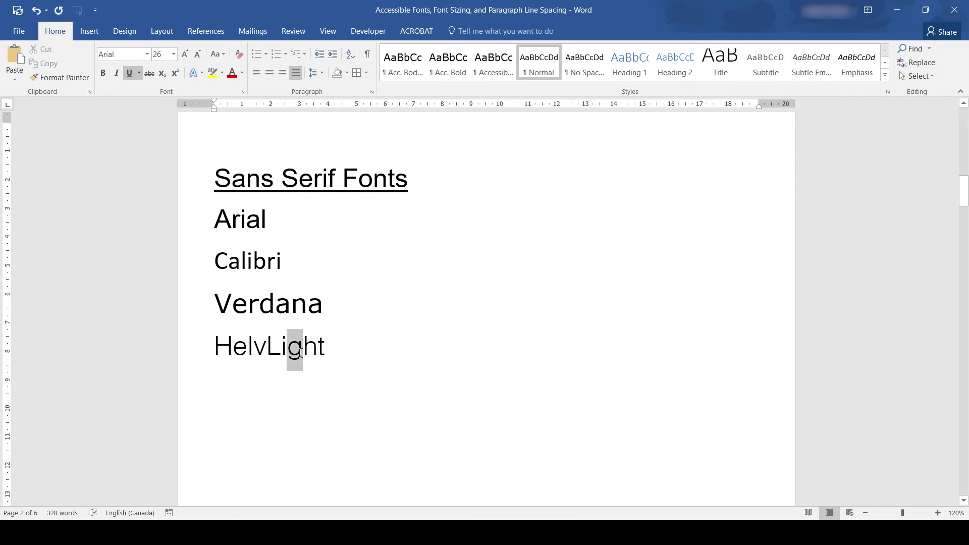
left_click(347, 314)
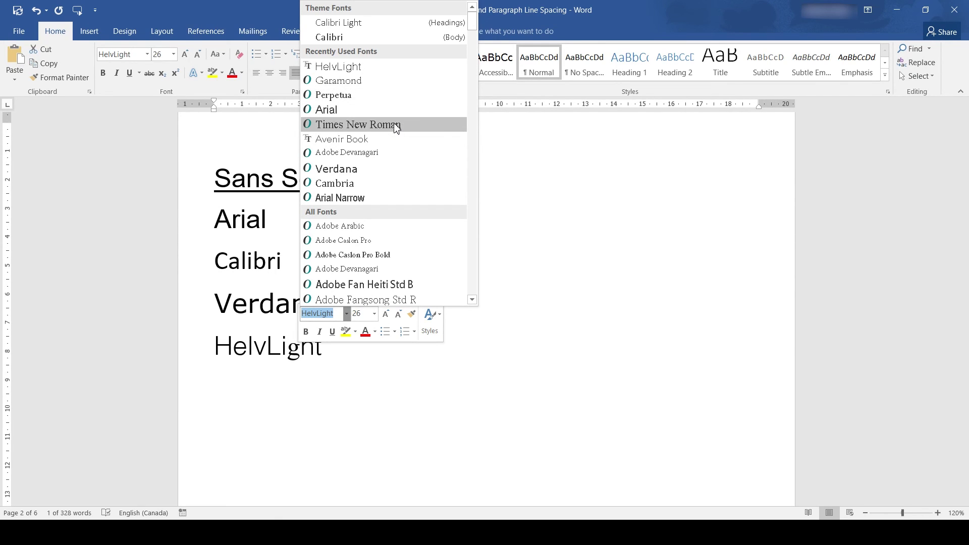
left_click(395, 73)
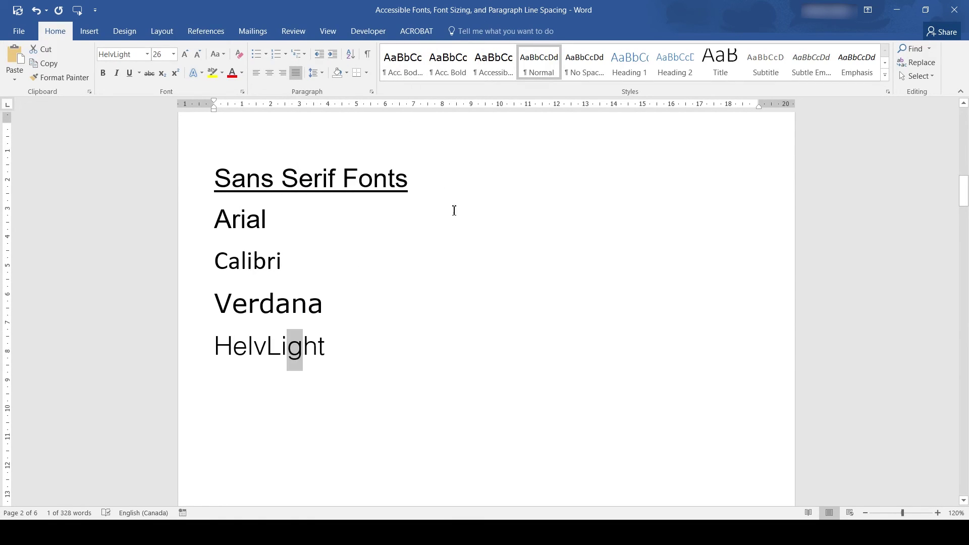
left_click(589, 380)
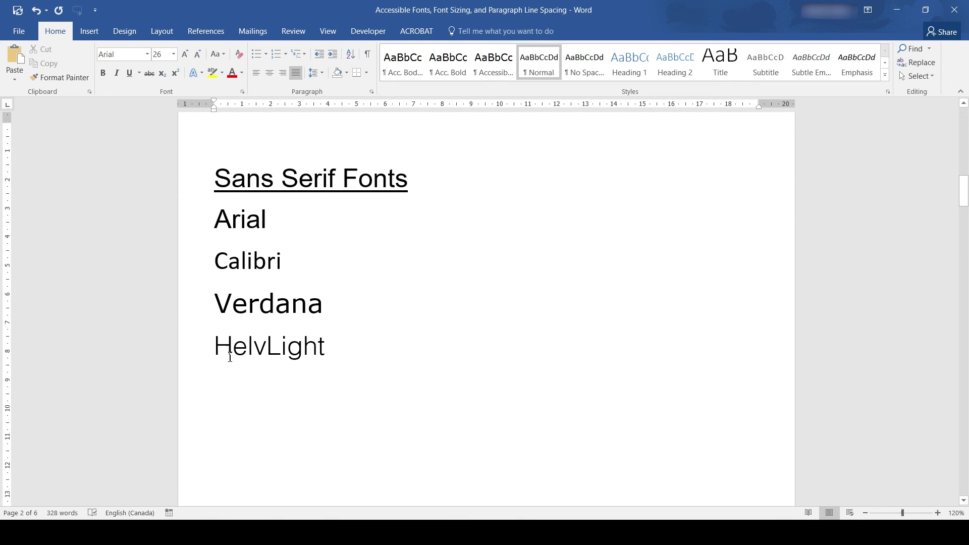
Browse the list of available fonts from the theme fonts down to the Avenir family without choosing one.
left_click(147, 54)
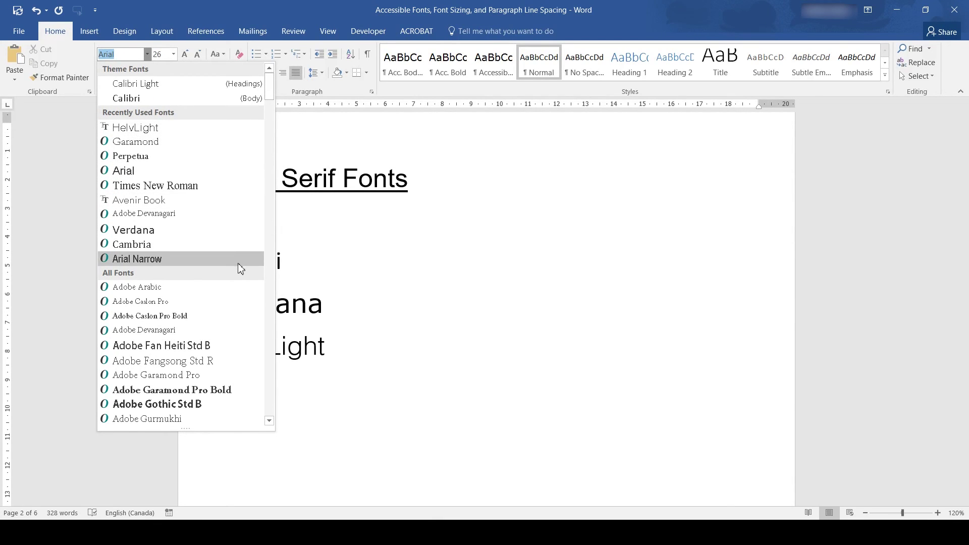
scroll(236, 284, "down", 2)
scroll(239, 291, "down", 1)
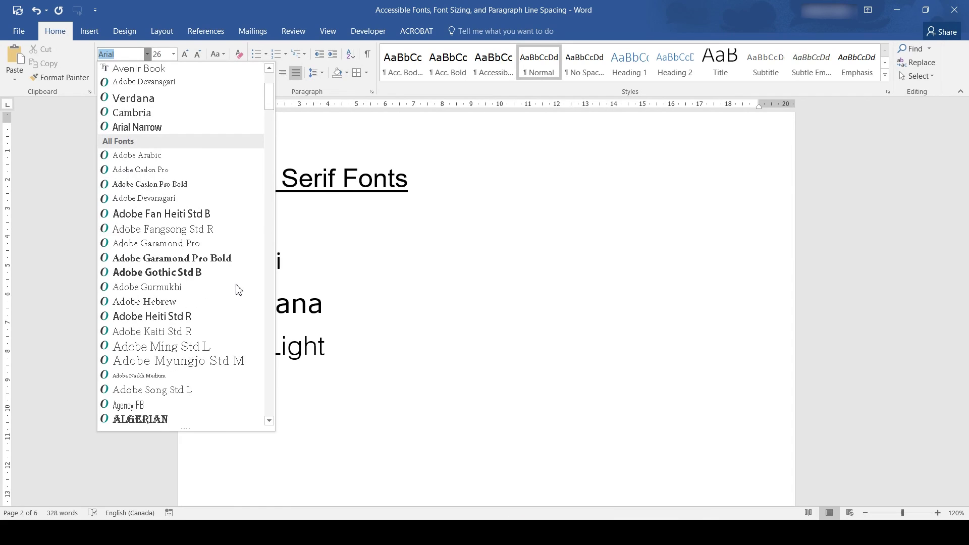
scroll(237, 287, "down", 4)
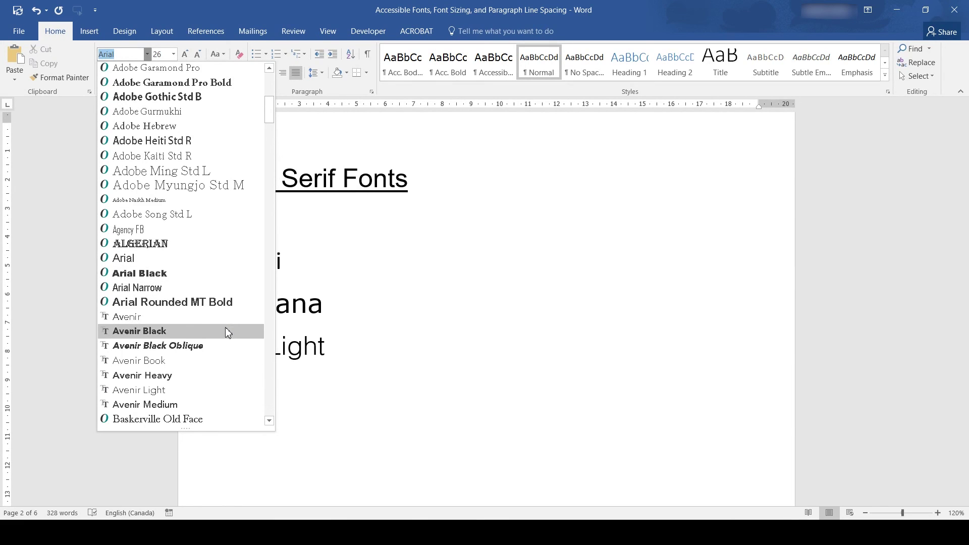
scroll(221, 392, "down", 6)
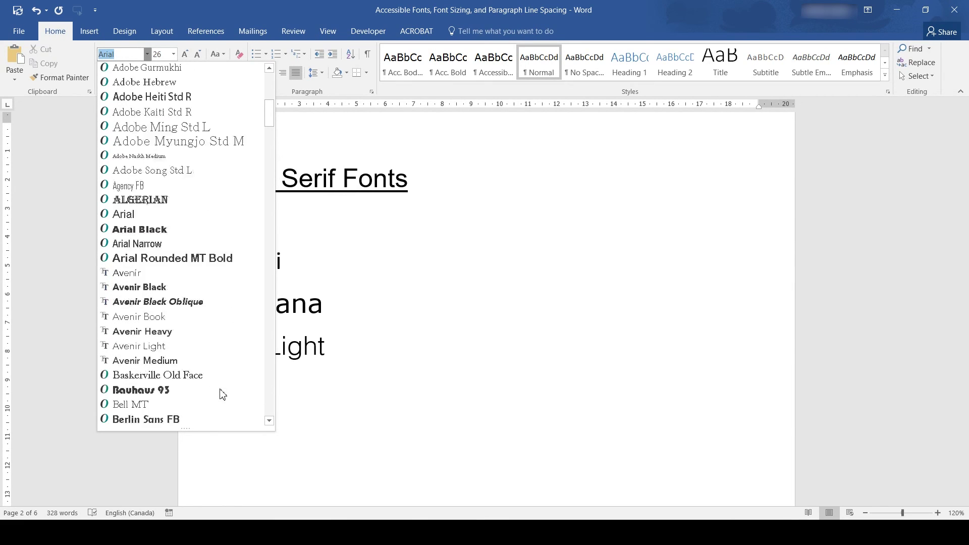
left_click(437, 461)
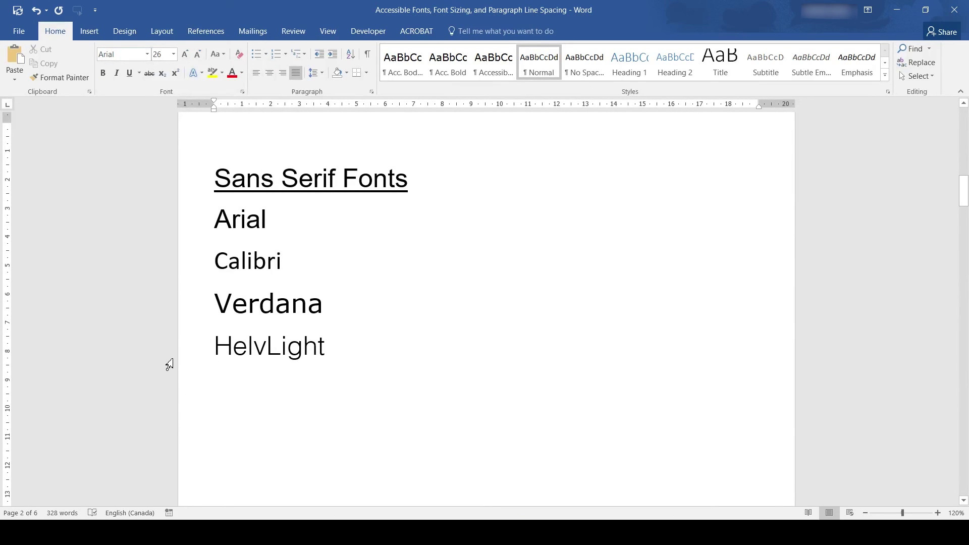
Delete the HelvLight and Calibri lines under the Sans Serif Fonts heading.
left_click(186, 349)
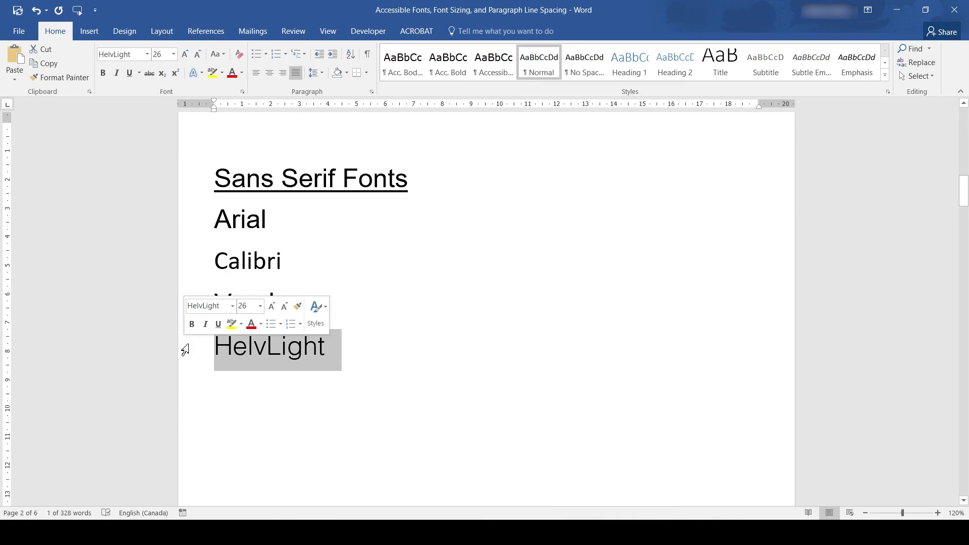
left_click(182, 261, "ctrl")
key("Delete")
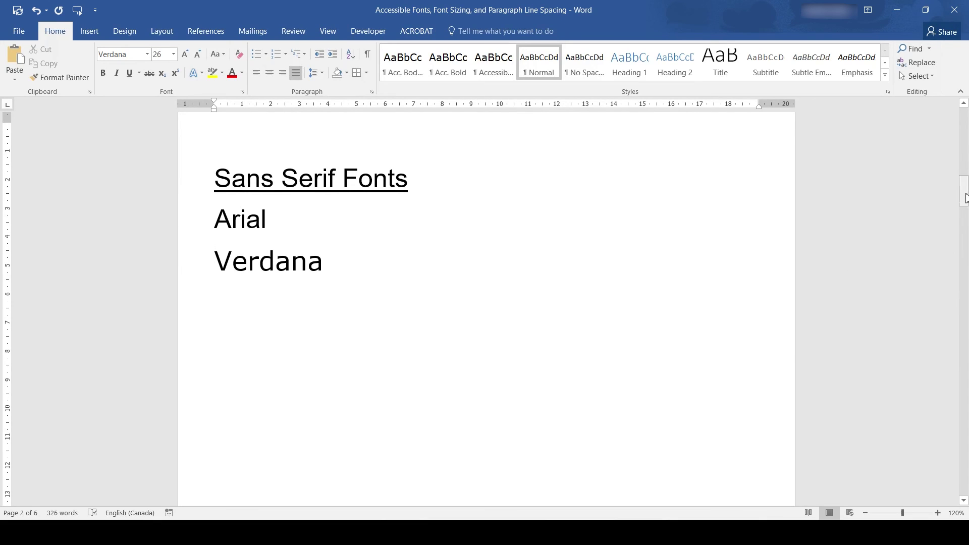
Review the Arial and Verdana character samples and check the body text font size in both Regular print Documentation columns.
left_click_drag(965, 194, 965, 257)
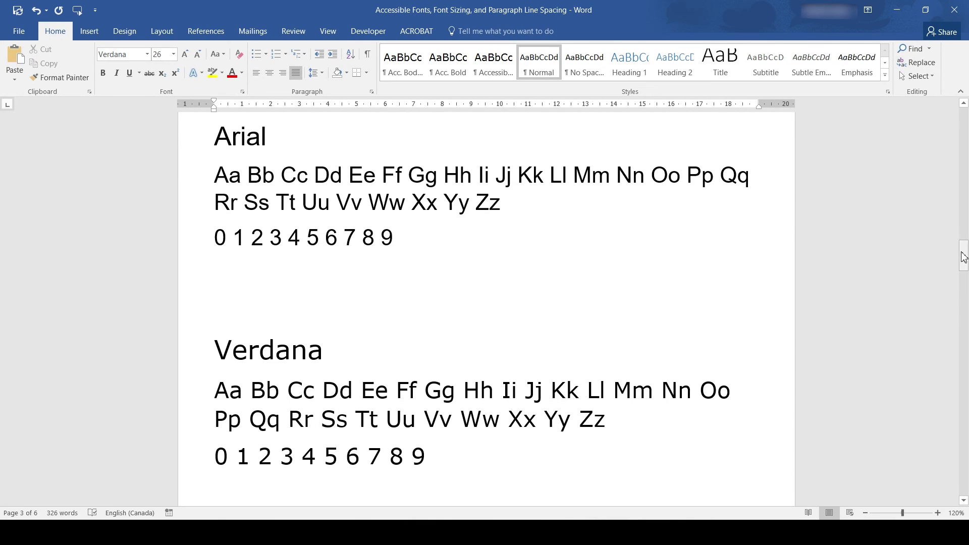
left_click_drag(965, 257, 961, 281)
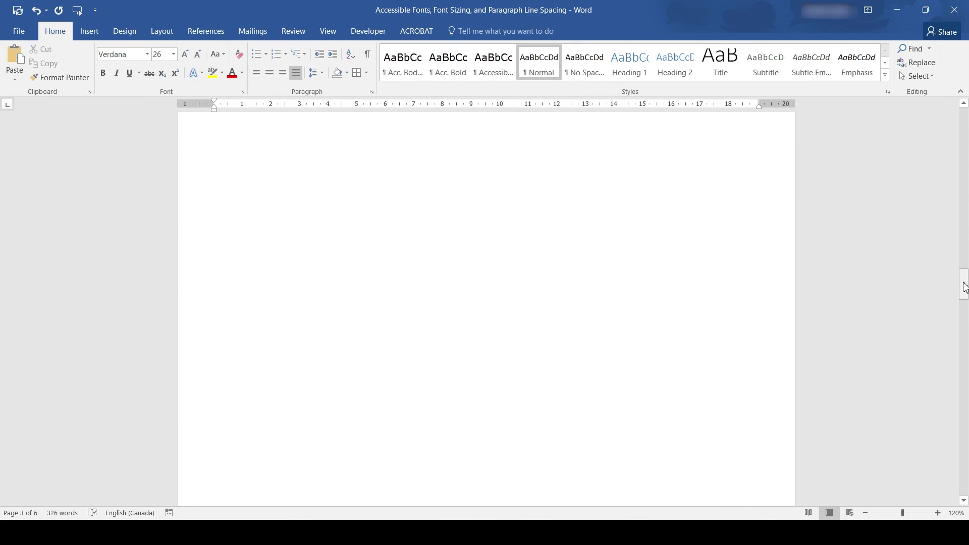
left_click_drag(964, 282, 966, 316)
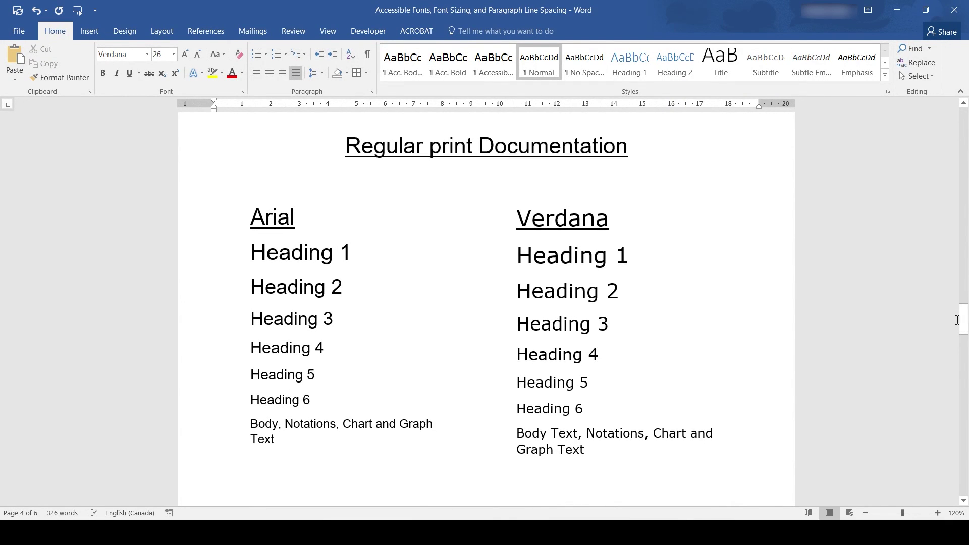
left_click(227, 431)
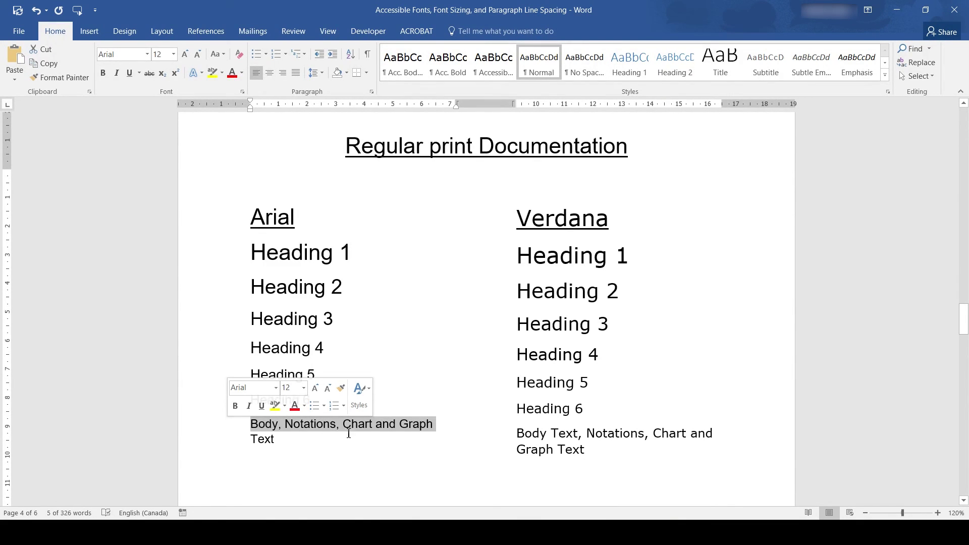
left_click(495, 440)
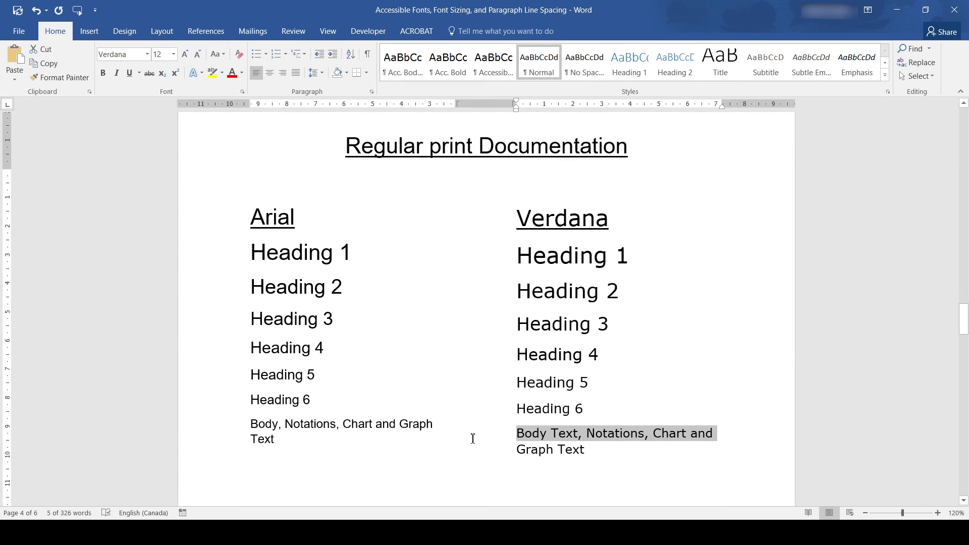
left_click(474, 438)
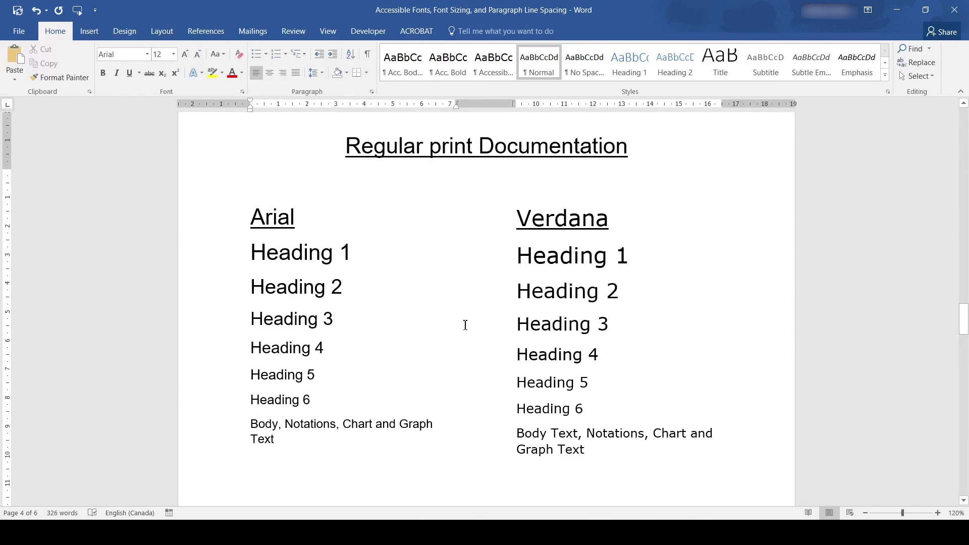
Check the font sizes of Heading 1 and Heading 6 in the Arial and Verdana columns of Regular print Documentation.
left_click(222, 260)
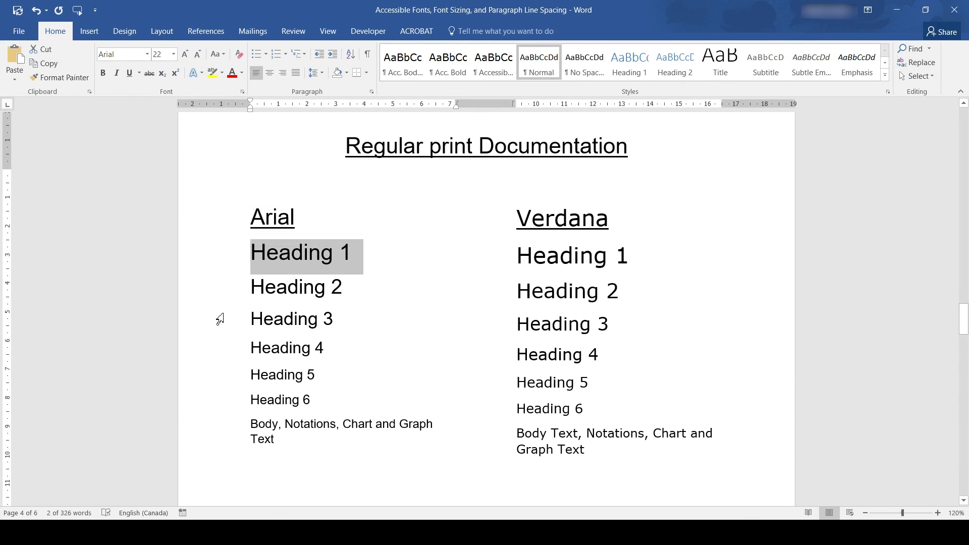
left_click(228, 407)
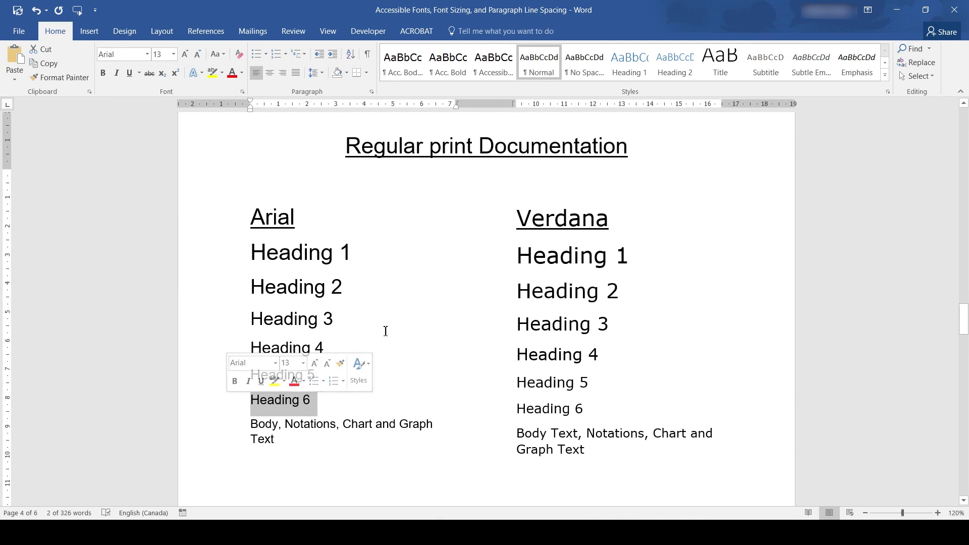
left_click(491, 262)
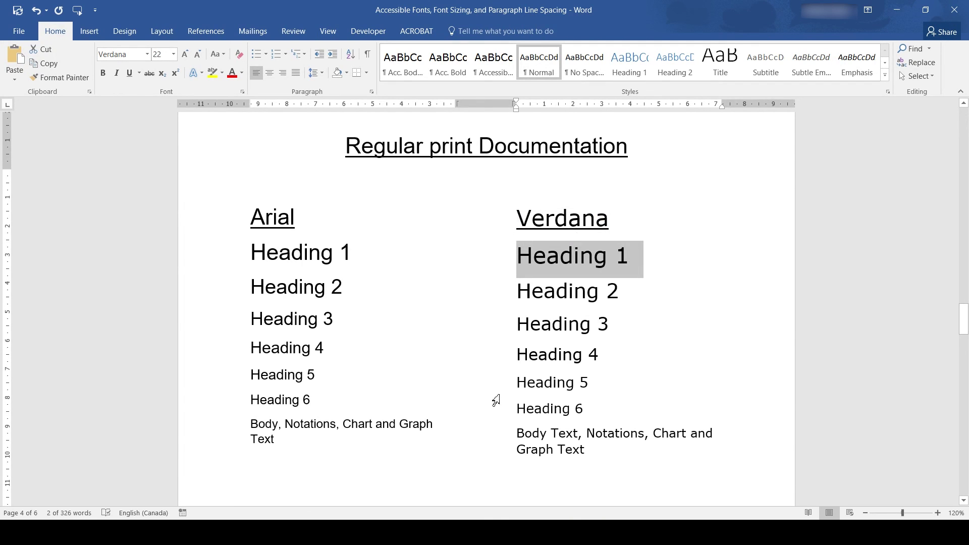
left_click(498, 418)
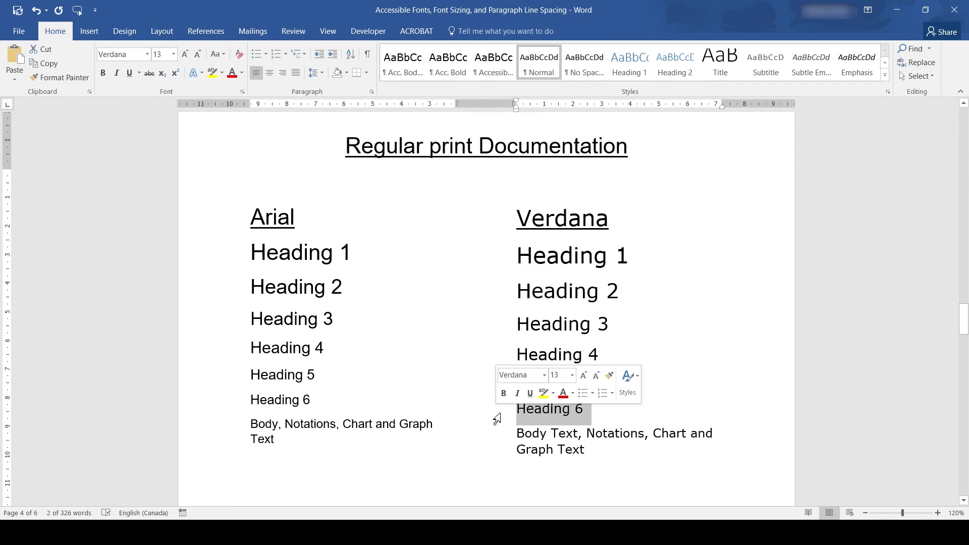
left_click(517, 432)
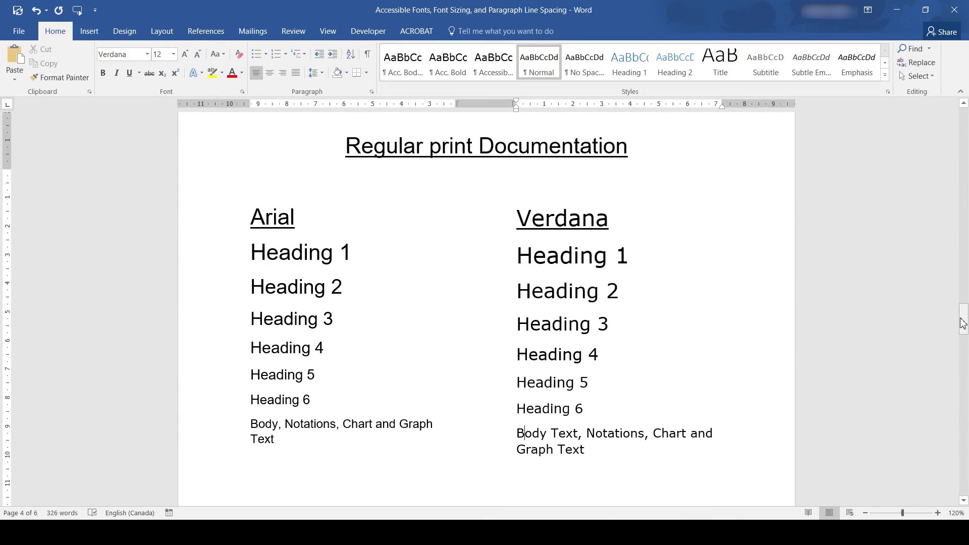
Check the body text font size in the Arial and Verdana columns of Large Print Documentation.
left_click_drag(965, 323, 965, 388)
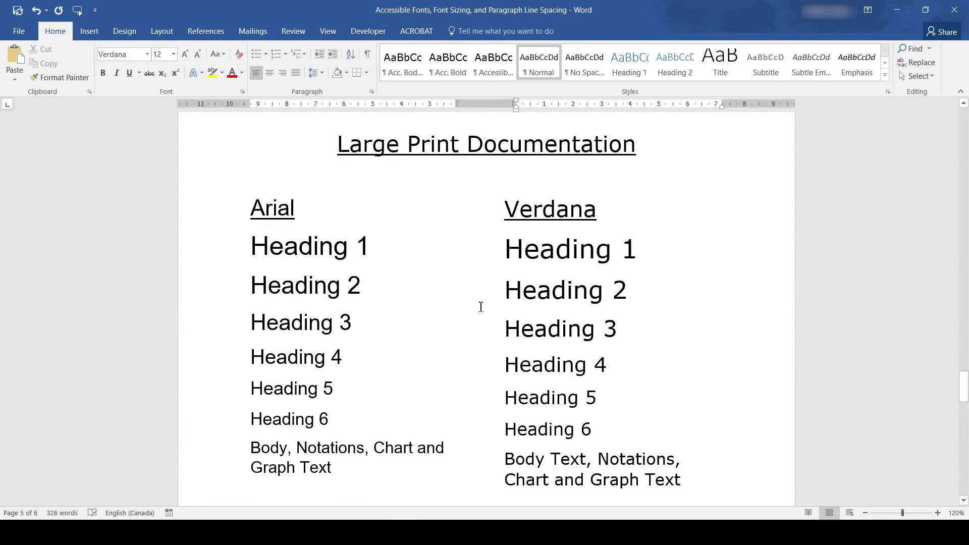
left_click(229, 457)
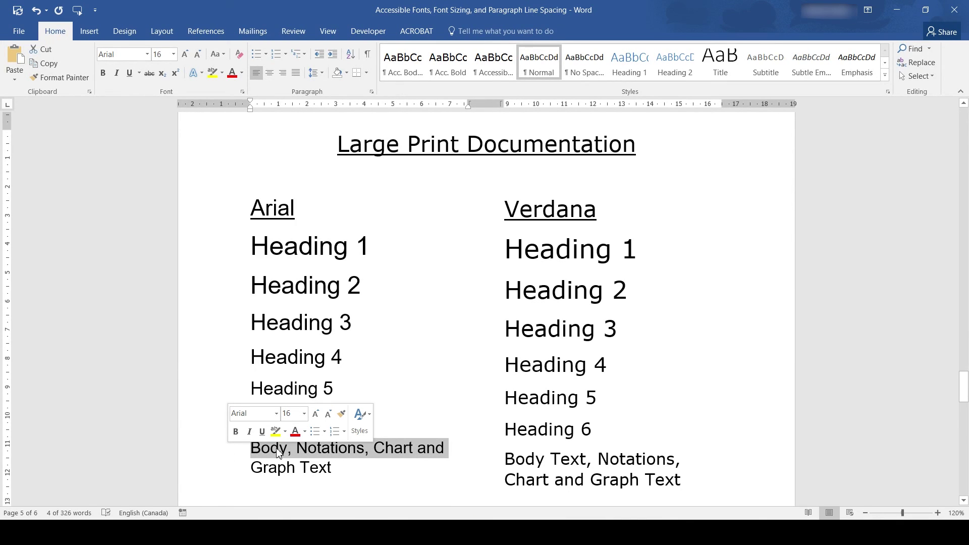
left_click(485, 472)
left_click(504, 477)
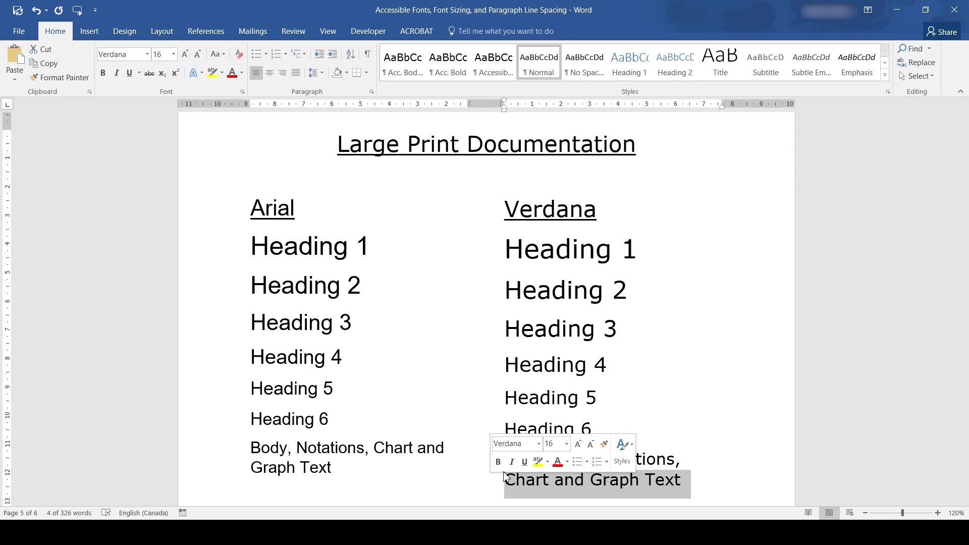
left_click(480, 408)
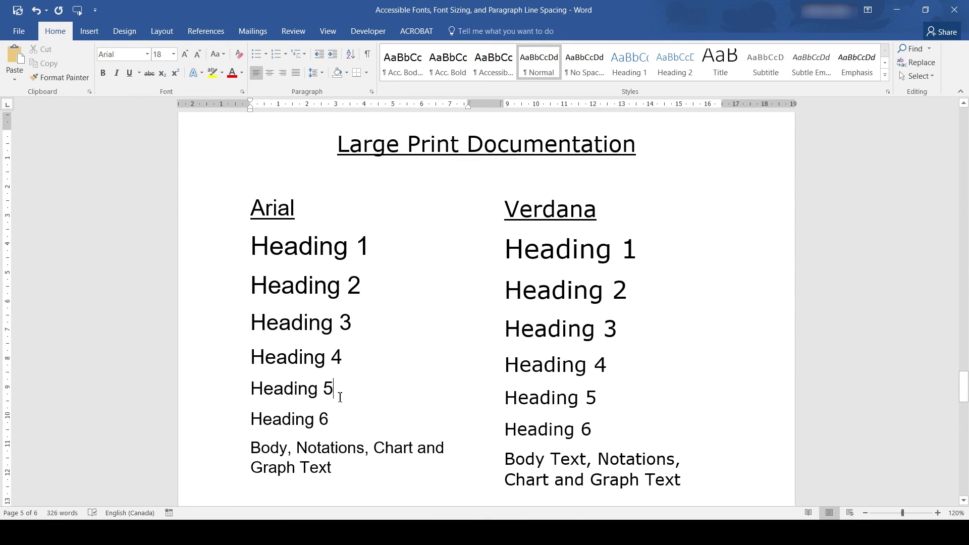
Check the font sizes of Heading 6 and Heading 1 in the Arial and Verdana columns of Large Print Documentation.
left_click(225, 430)
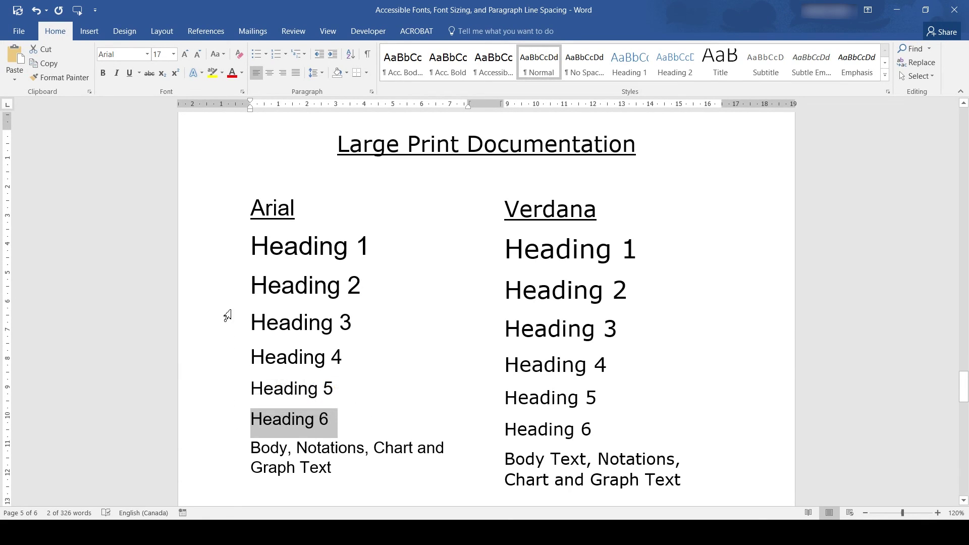
left_click(229, 249)
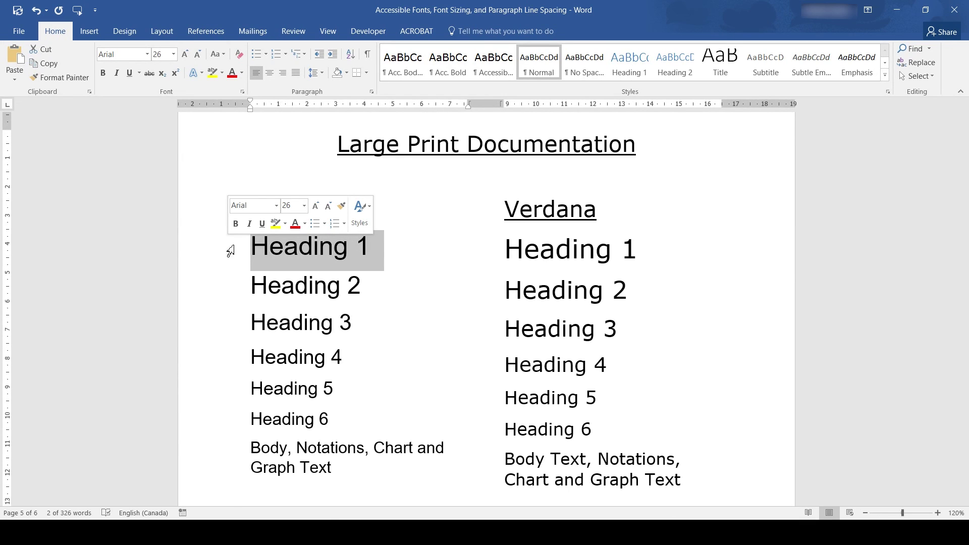
left_click(490, 256)
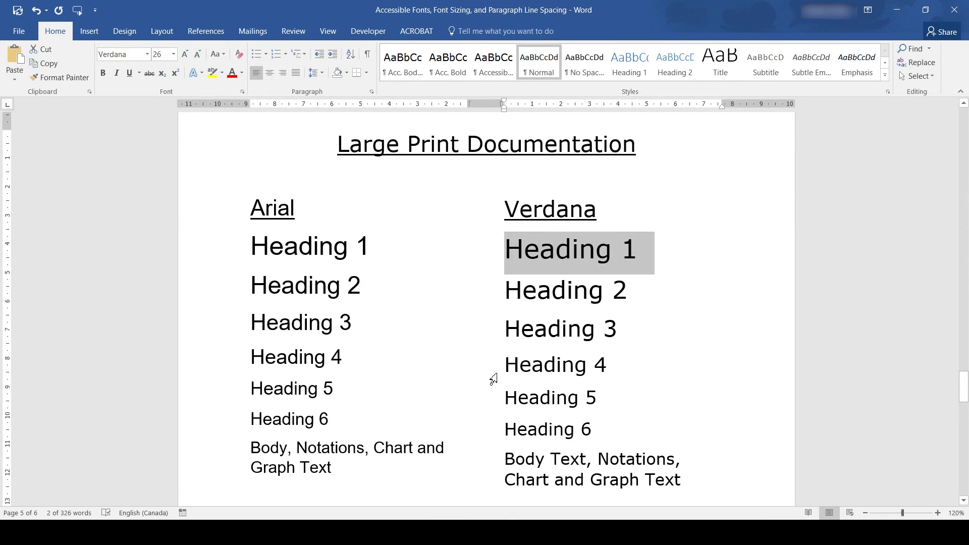
left_click(495, 436)
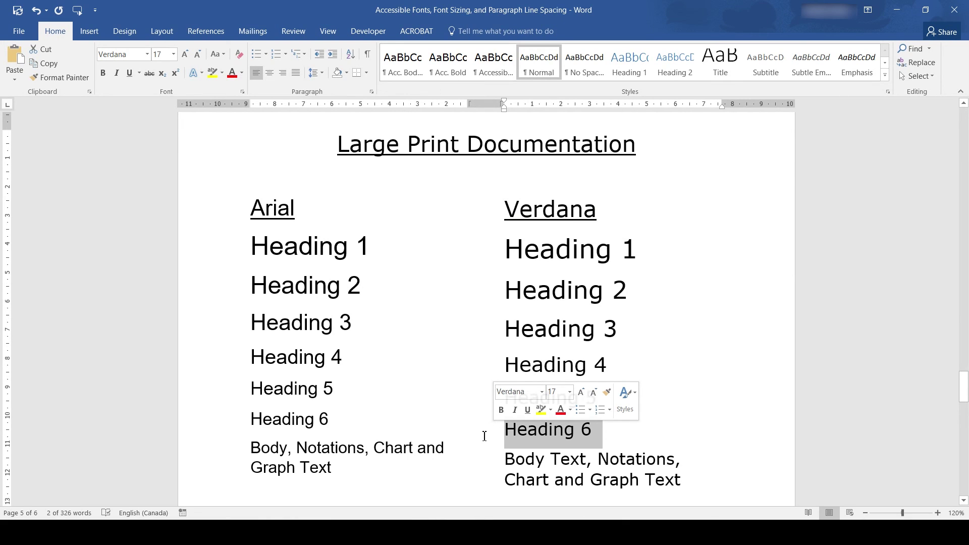
left_click(485, 437)
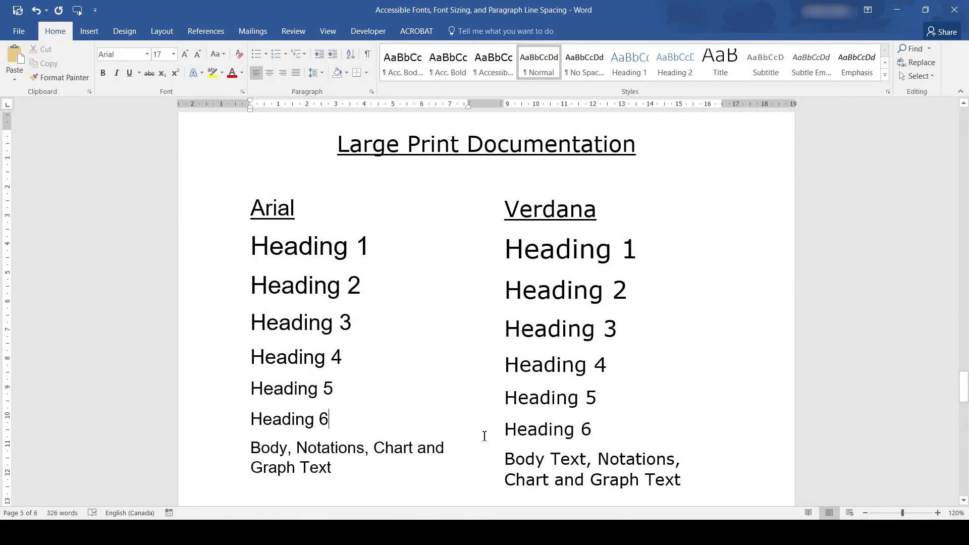
Check the font and font size of the first two Lorem ipsum sample paragraphs on the last page.
scroll(485, 436, "down", 1, "ctrl")
scroll(484, 437, "down", 1, "ctrl")
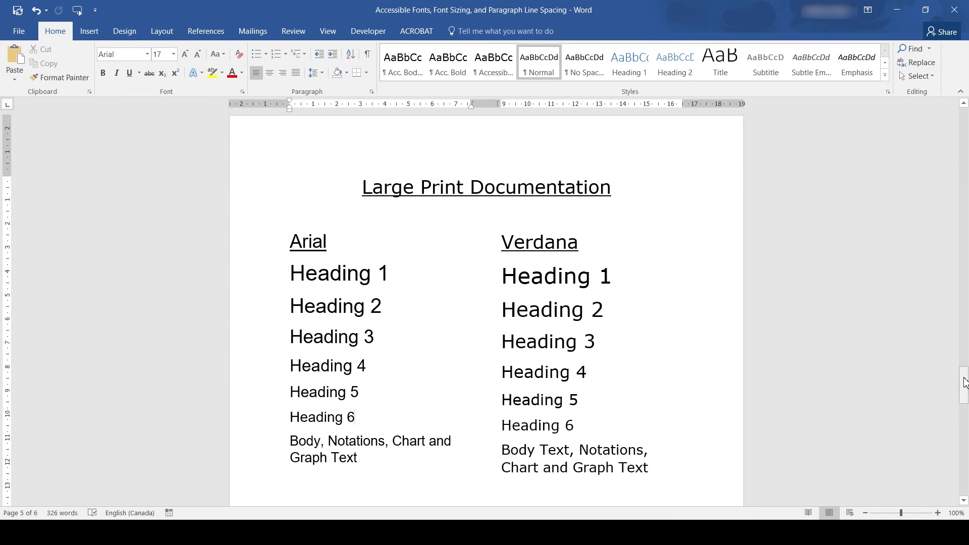
left_click_drag(965, 382, 966, 386)
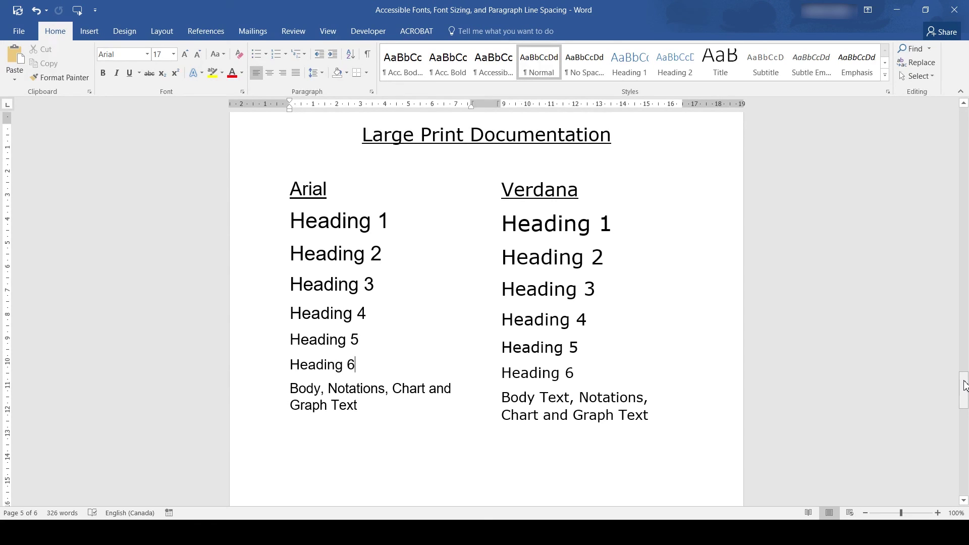
left_click_drag(965, 386, 965, 387)
left_click_drag(965, 386, 965, 447)
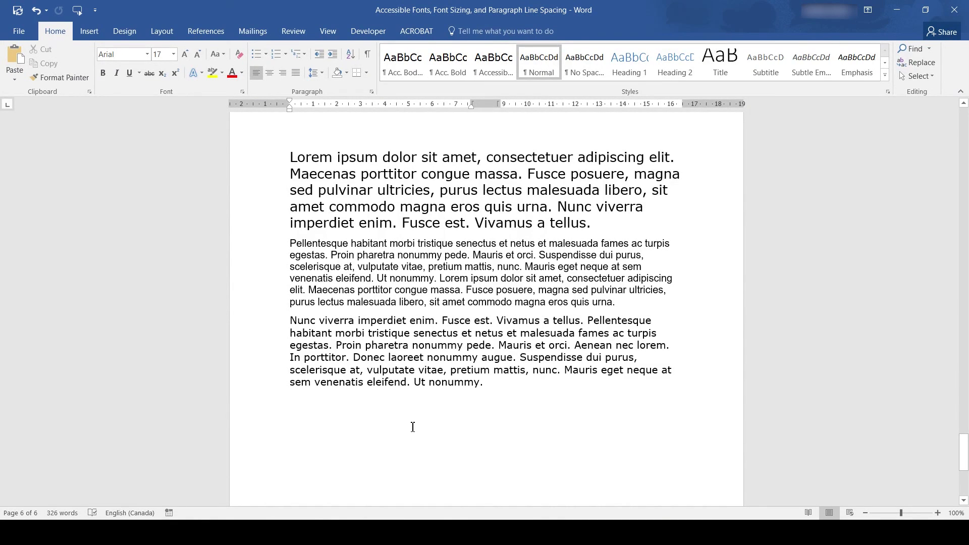
left_click(289, 157)
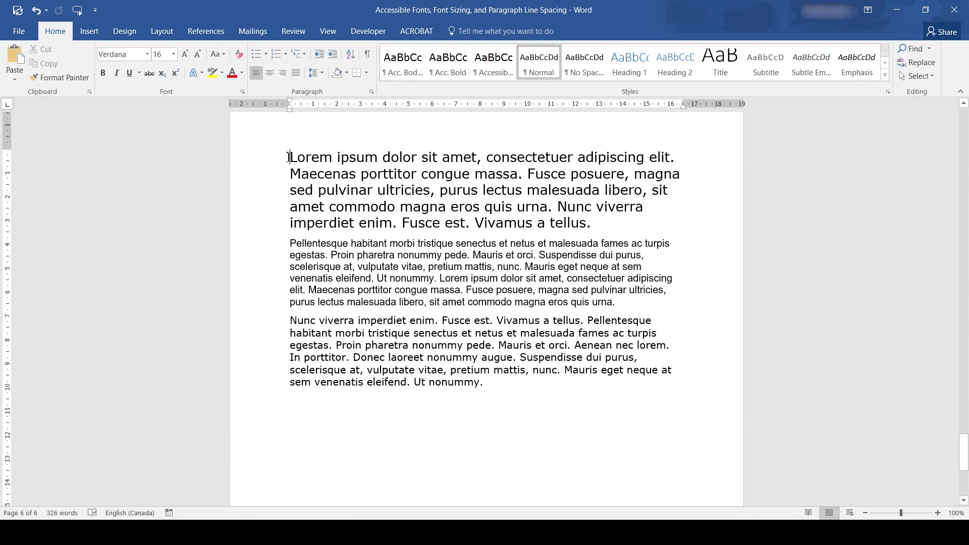
left_click_drag(289, 157, 290, 174)
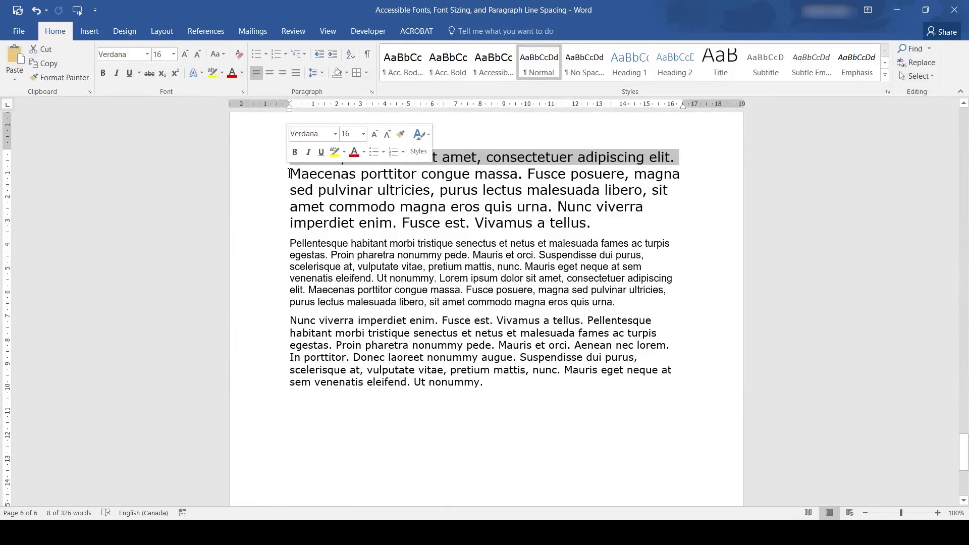
left_click_drag(289, 243, 288, 250)
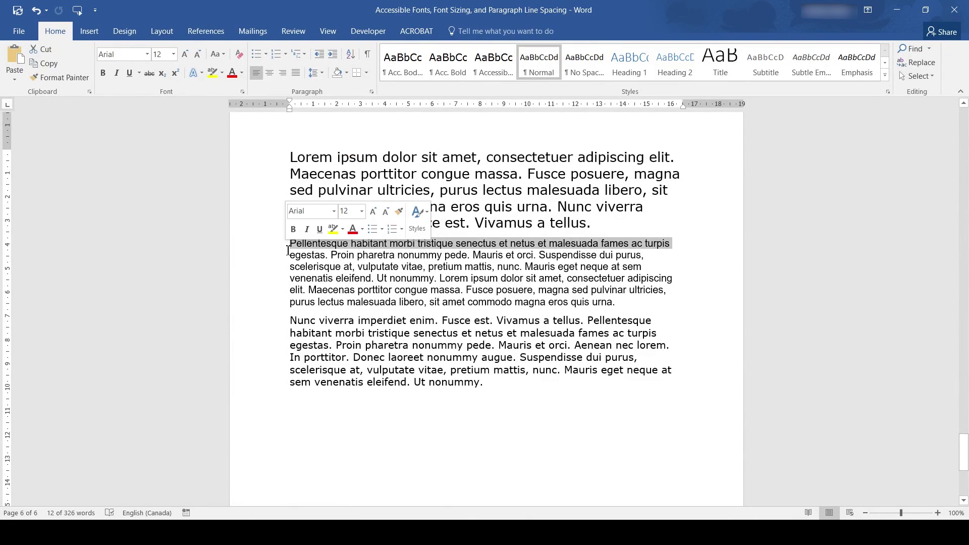
left_click(289, 274)
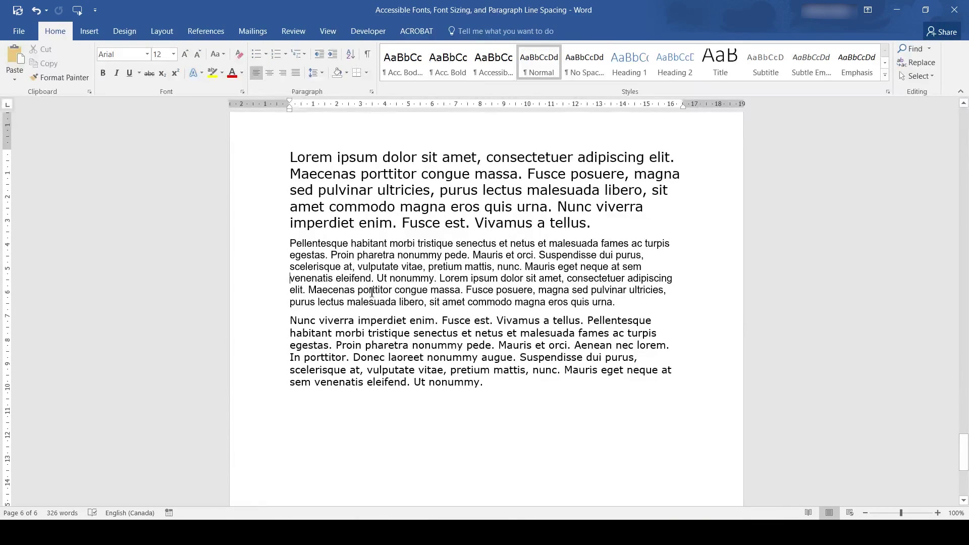
Set the line spacing of the paragraph starting with "Pellentesque habitant" to 1.5 lines in the paragraph settings.
triple_click(460, 270)
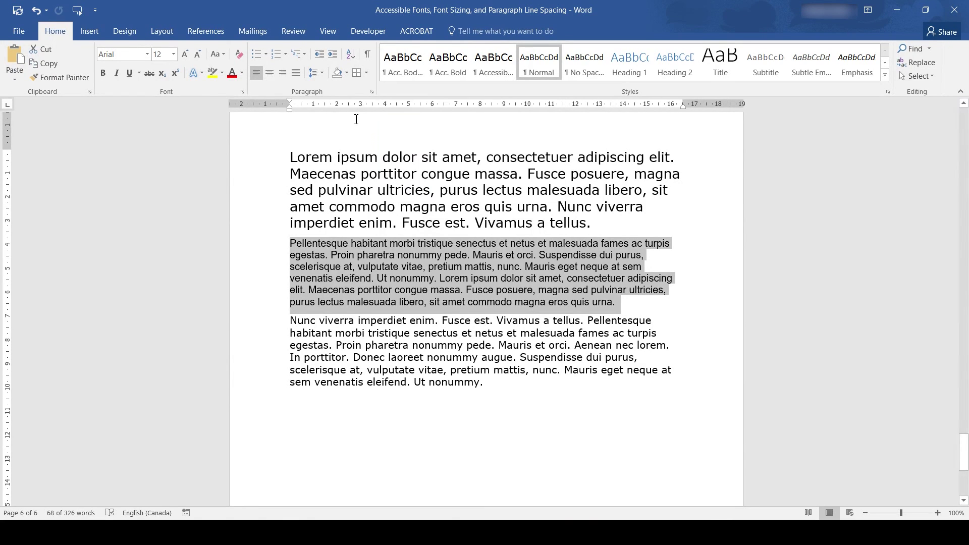
key("alt")
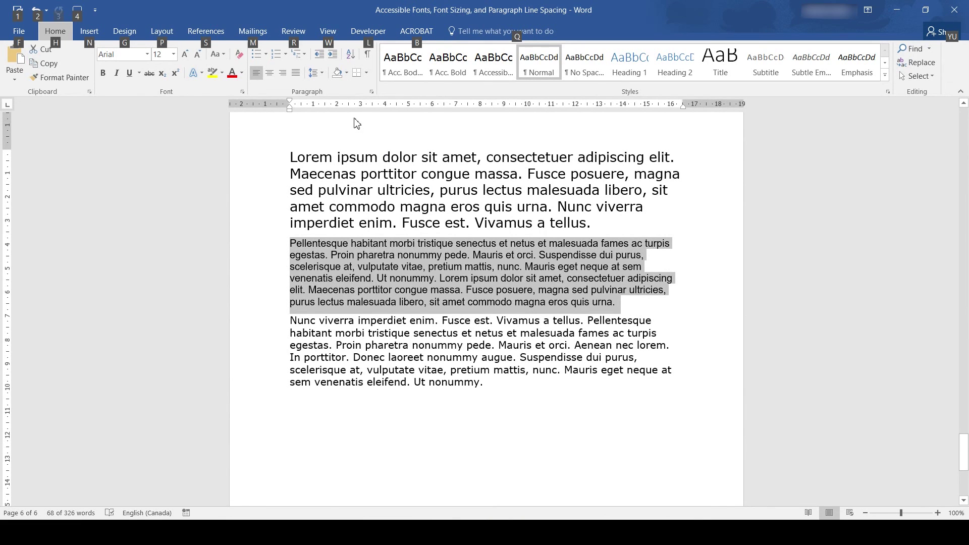
key("h")
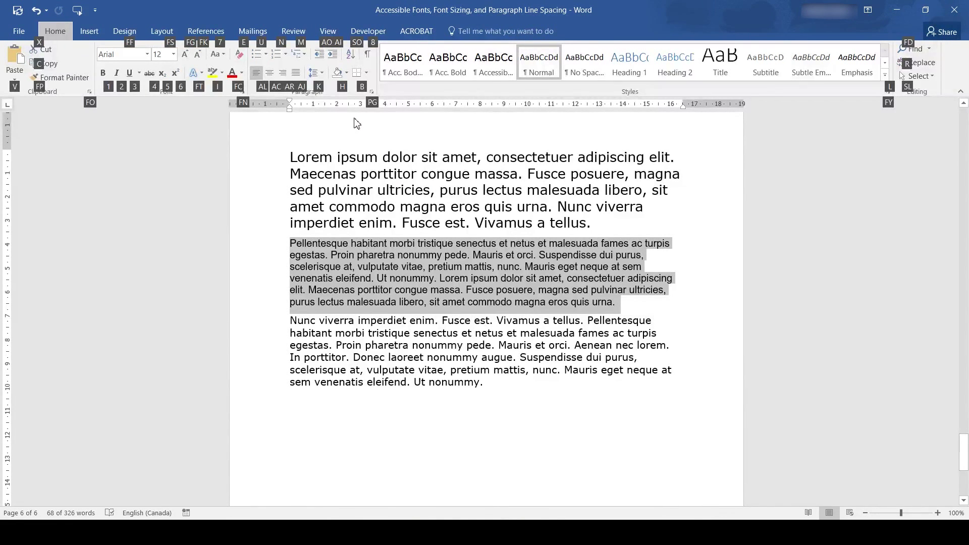
key("p")
key("g")
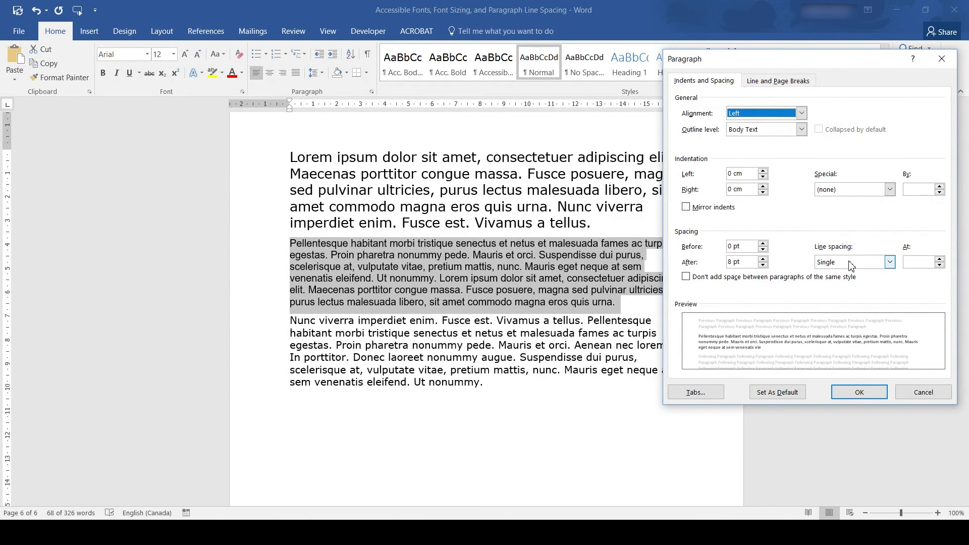
left_click(890, 263)
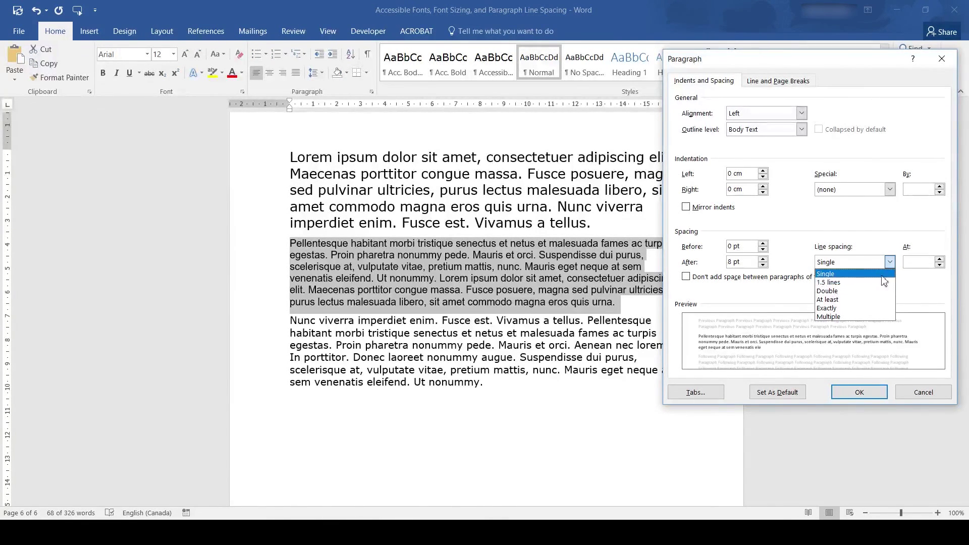
left_click(806, 232)
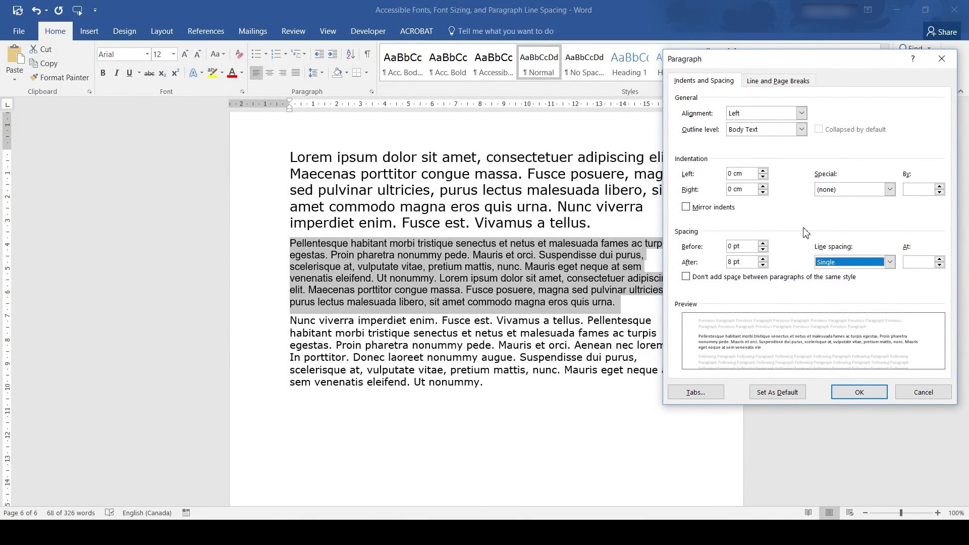
key("shift+Tab")
key("Tab")
key("alt+Down")
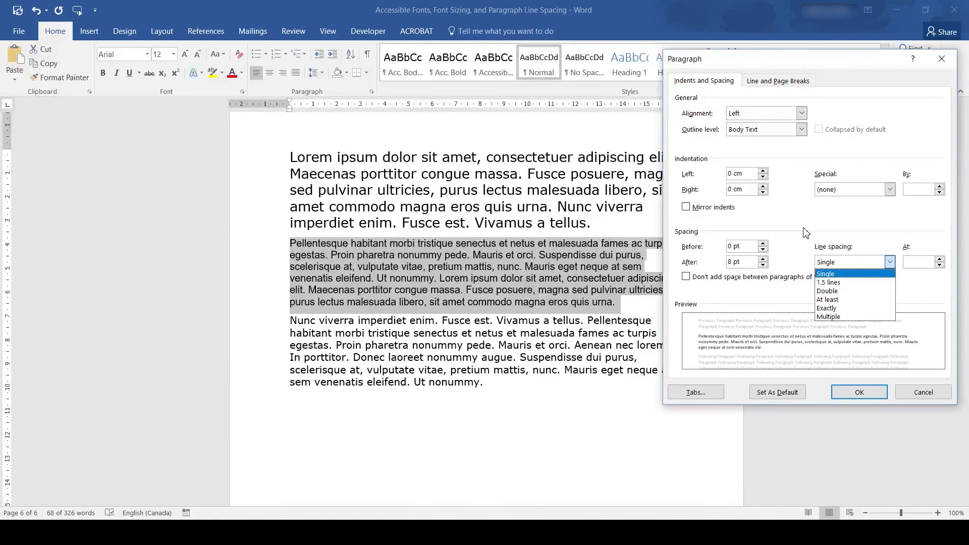
key("Down")
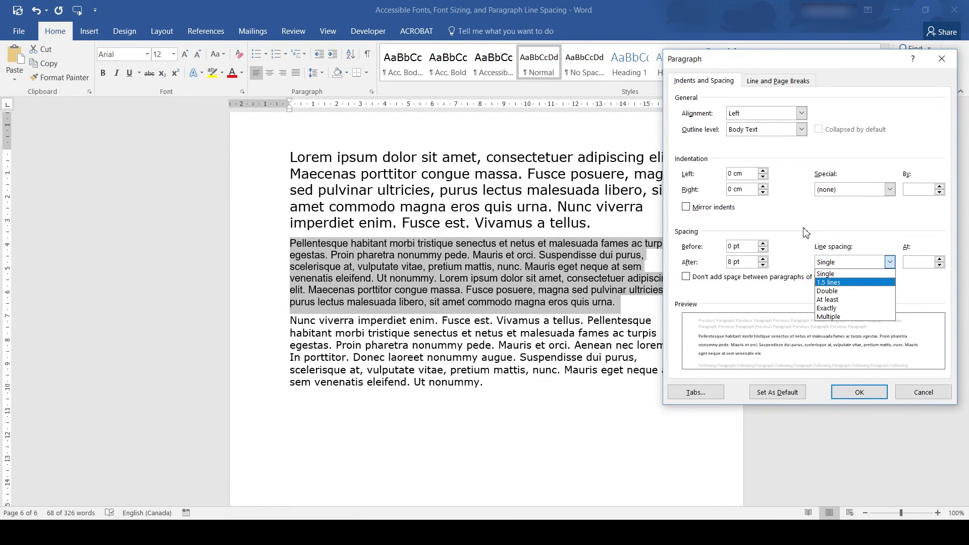
key("Return")
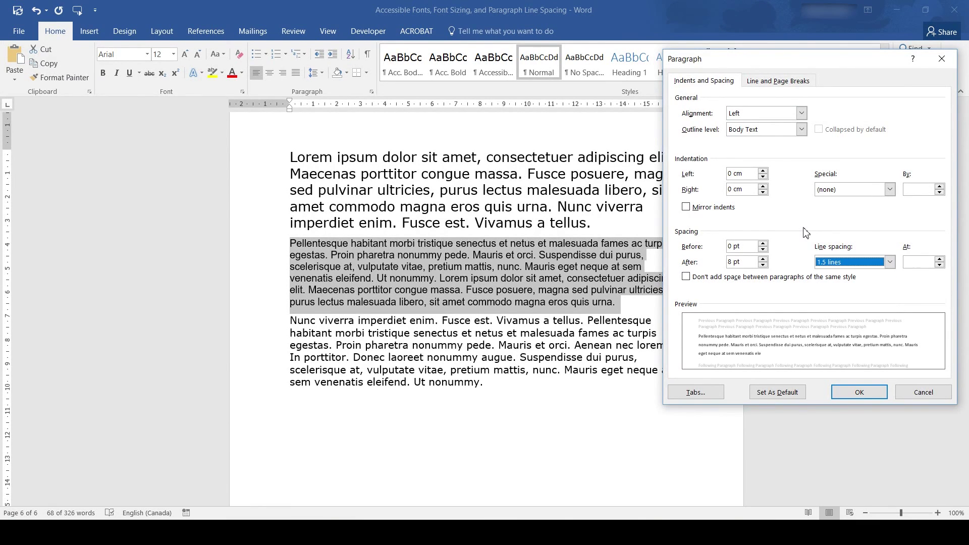
left_click(873, 394)
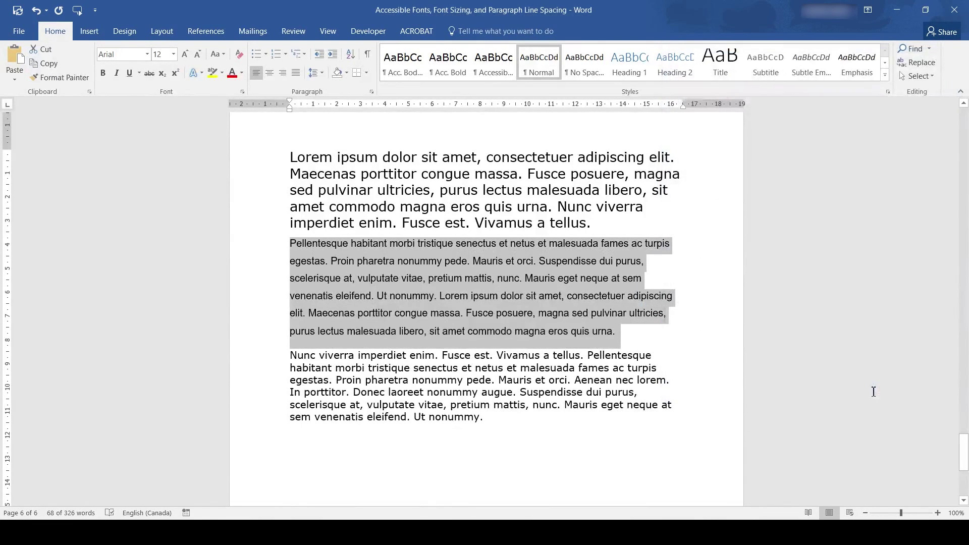
left_click(477, 403)
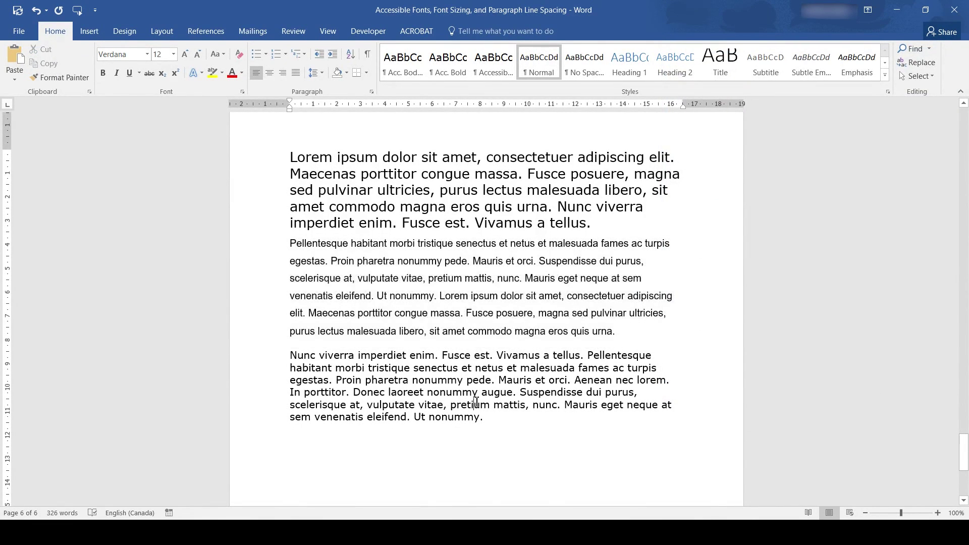
Set the line spacing of the first paragraph, starting with "Lorem ipsum dolor", to Double.
triple_click(428, 186)
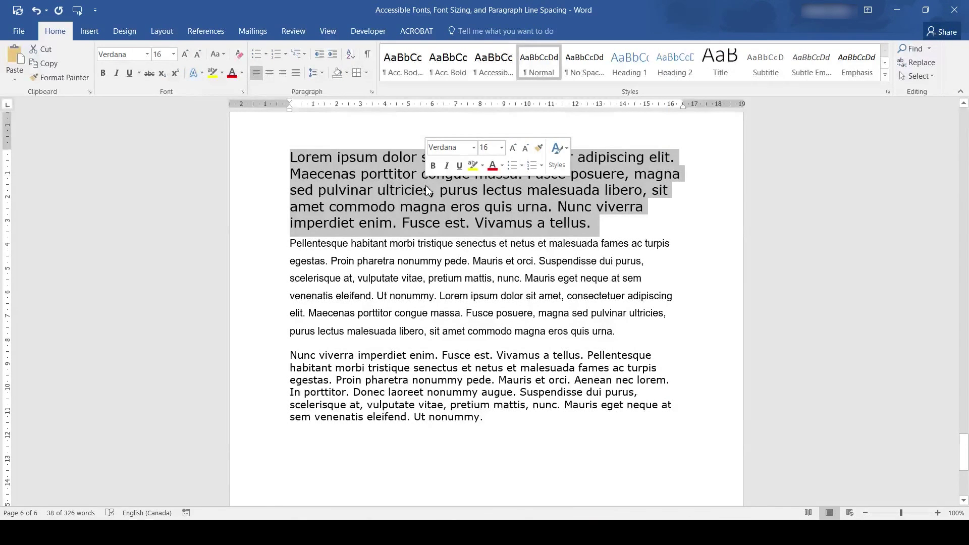
left_click(372, 92)
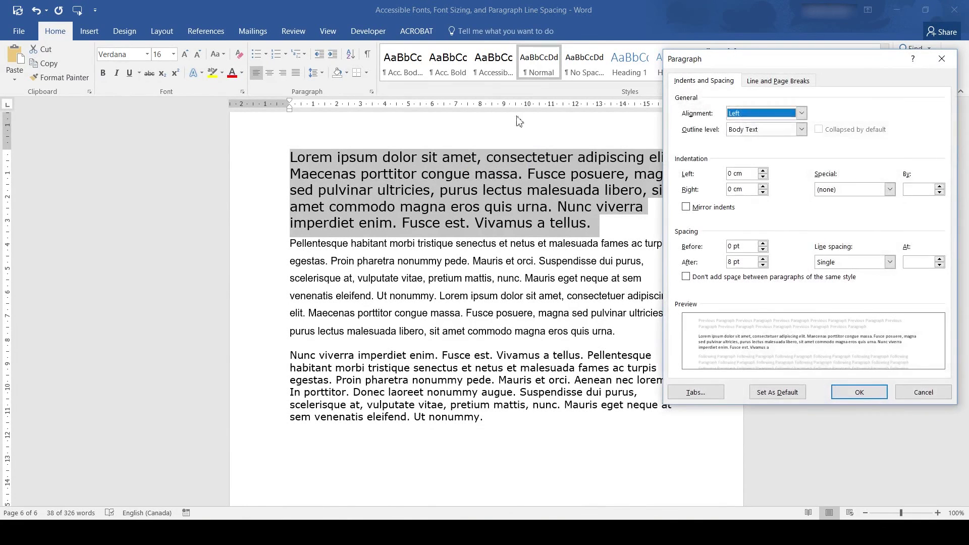
left_click(881, 263)
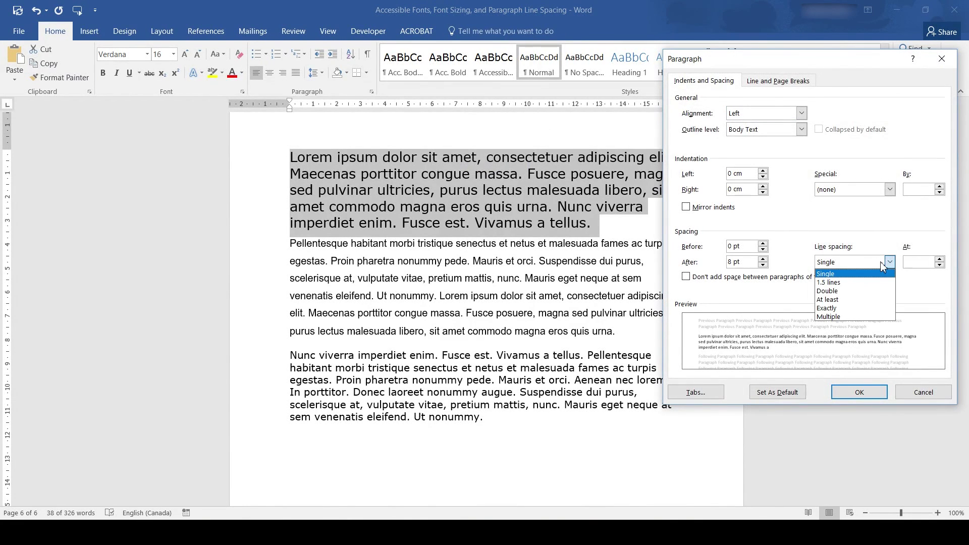
left_click(881, 291)
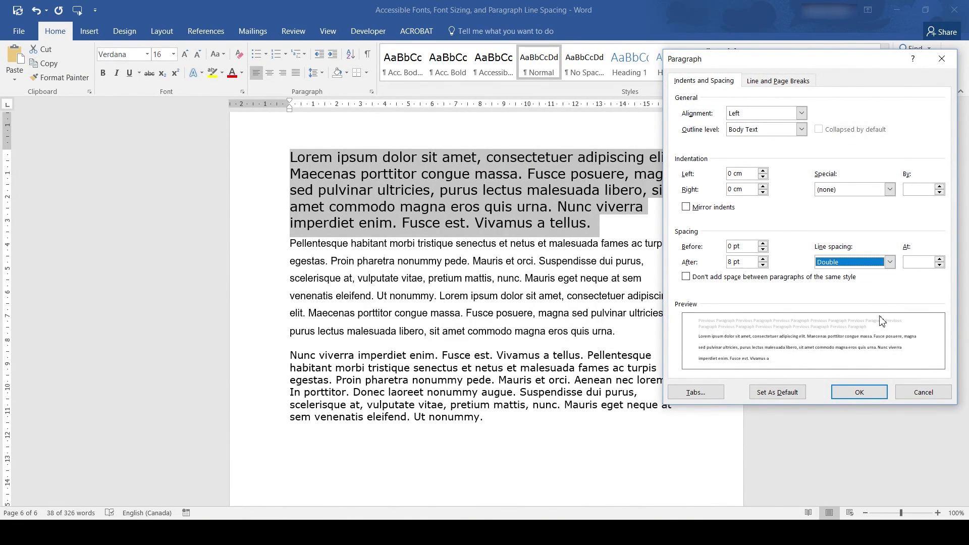
left_click(879, 394)
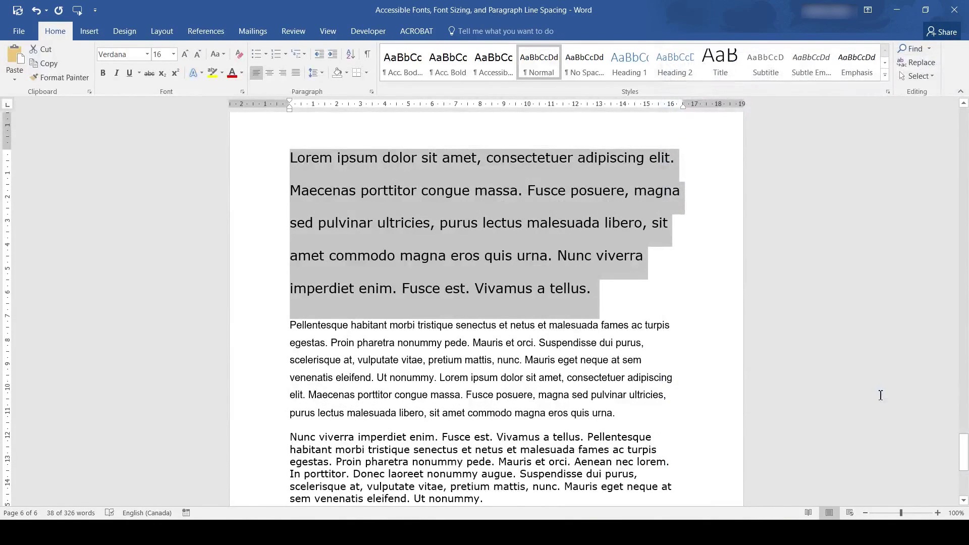
left_click(683, 325)
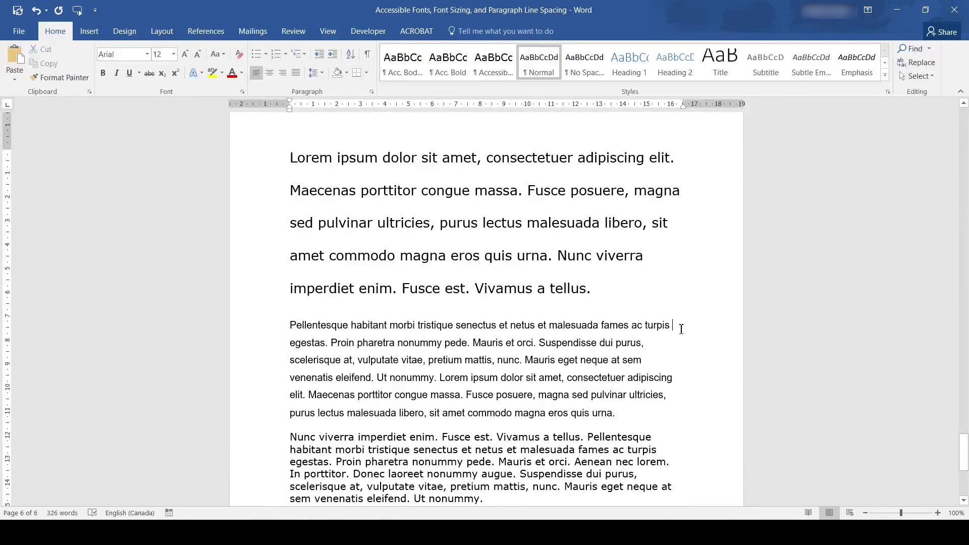
Compare the line spacing of the three sample paragraphs, going through each one in turn.
scroll(681, 329, "down", 1)
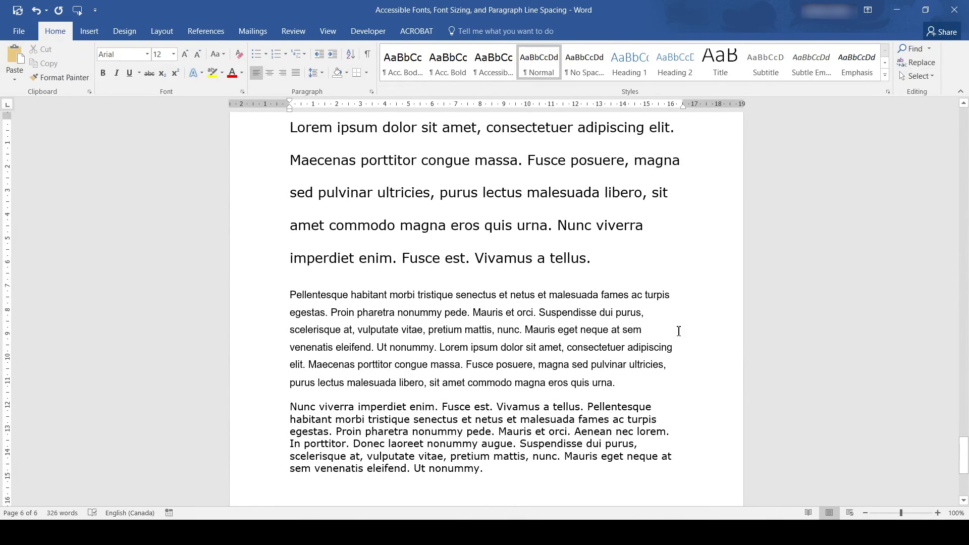
left_click(518, 228)
left_click(524, 329)
left_click(539, 426)
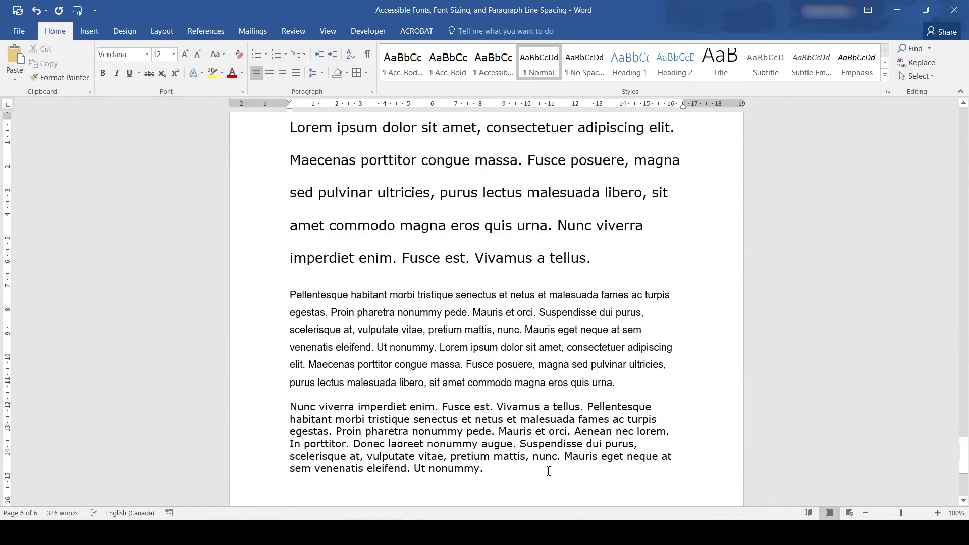